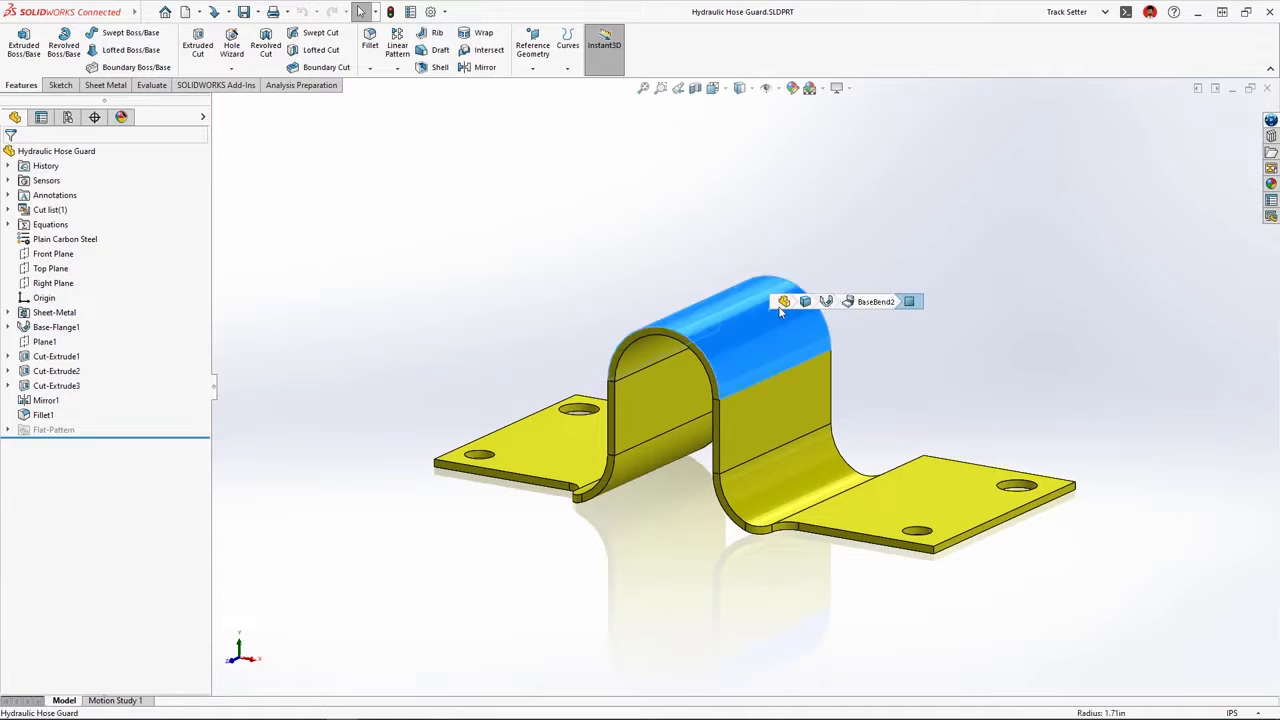
Edit the Base-Flange1 feature and extend its Direction 2 depth to 3.00 in
{"action": "left_click", "coordinate": [820, 303]}
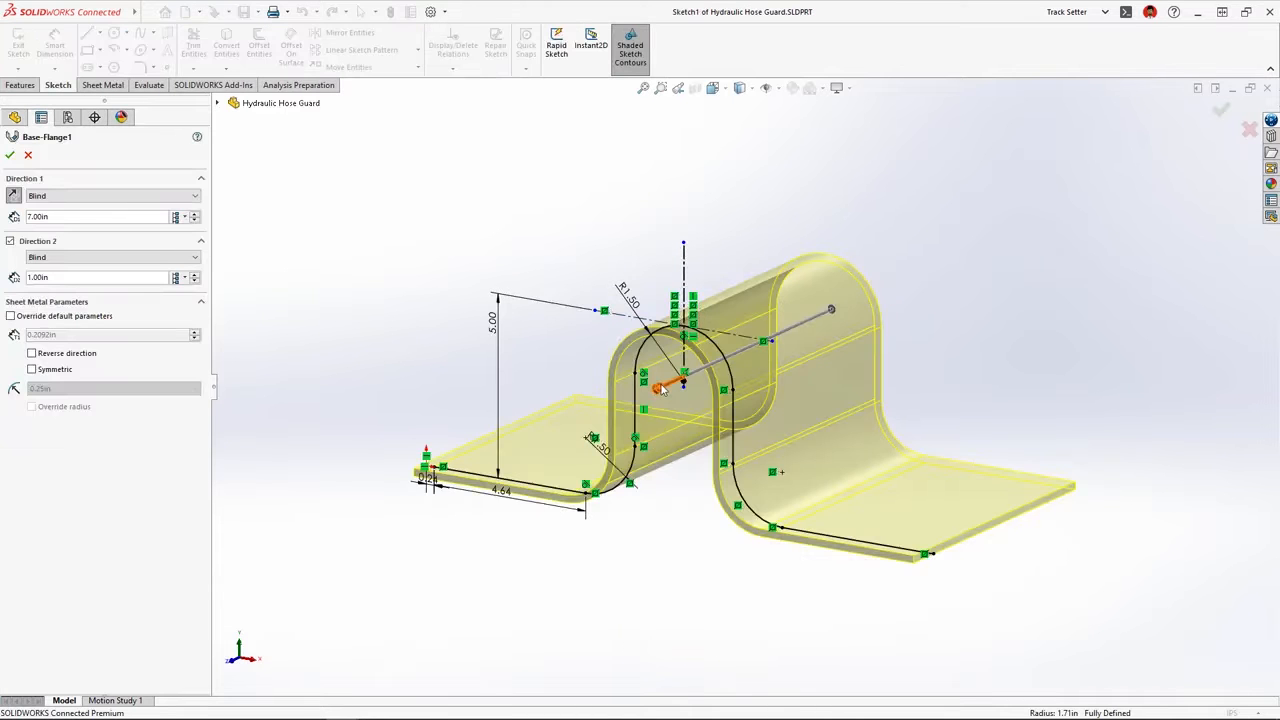
{"action": "left_click_drag", "start_coordinate": [659, 388], "coordinate": [625, 432]}
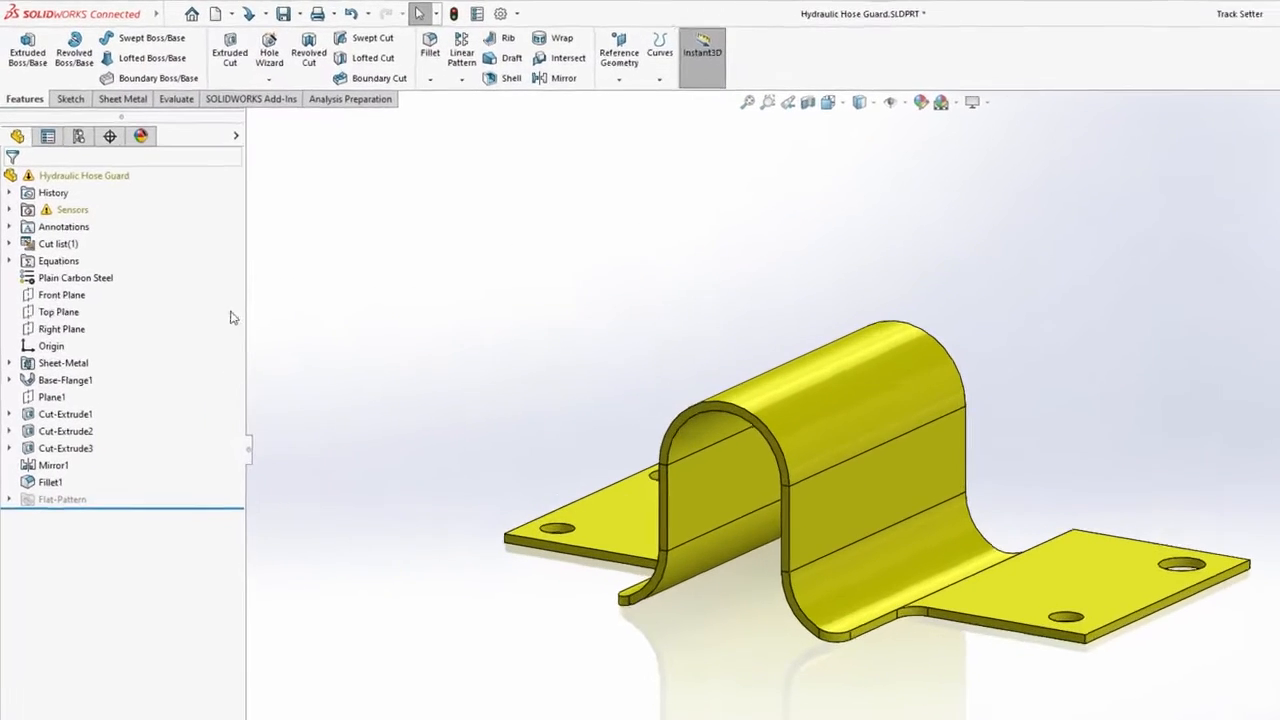
Review the Sheet Metal Bounding Box Width sensor's property choices and alert condition, leaving its settings as they are
{"action": "left_click", "coordinate": [9, 215]}
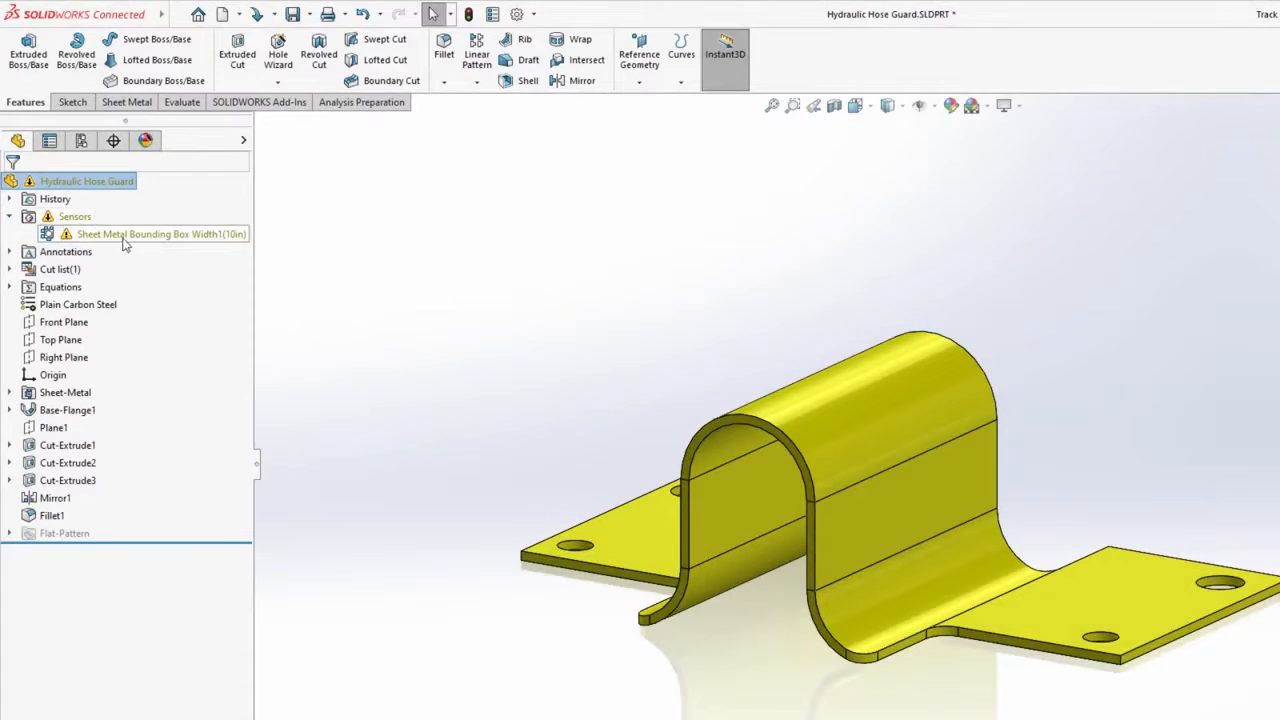
{"action": "right_click", "coordinate": [160, 234]}
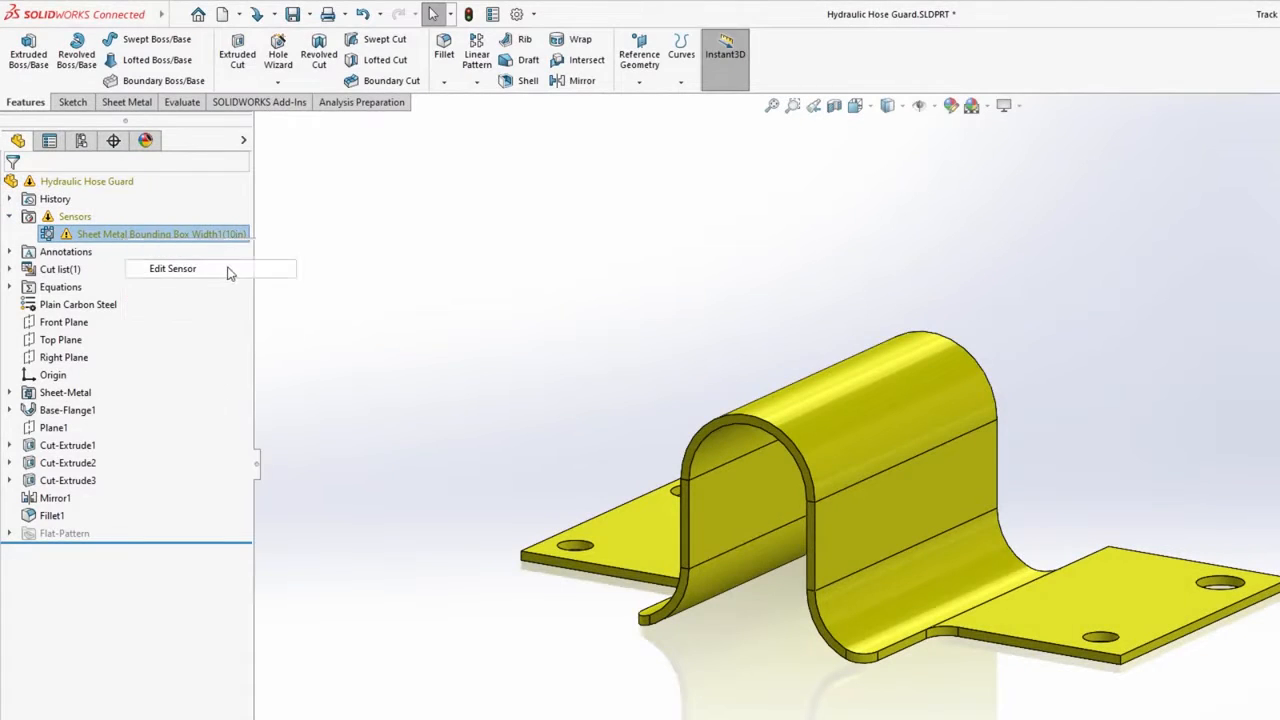
{"action": "left_click", "coordinate": [175, 269]}
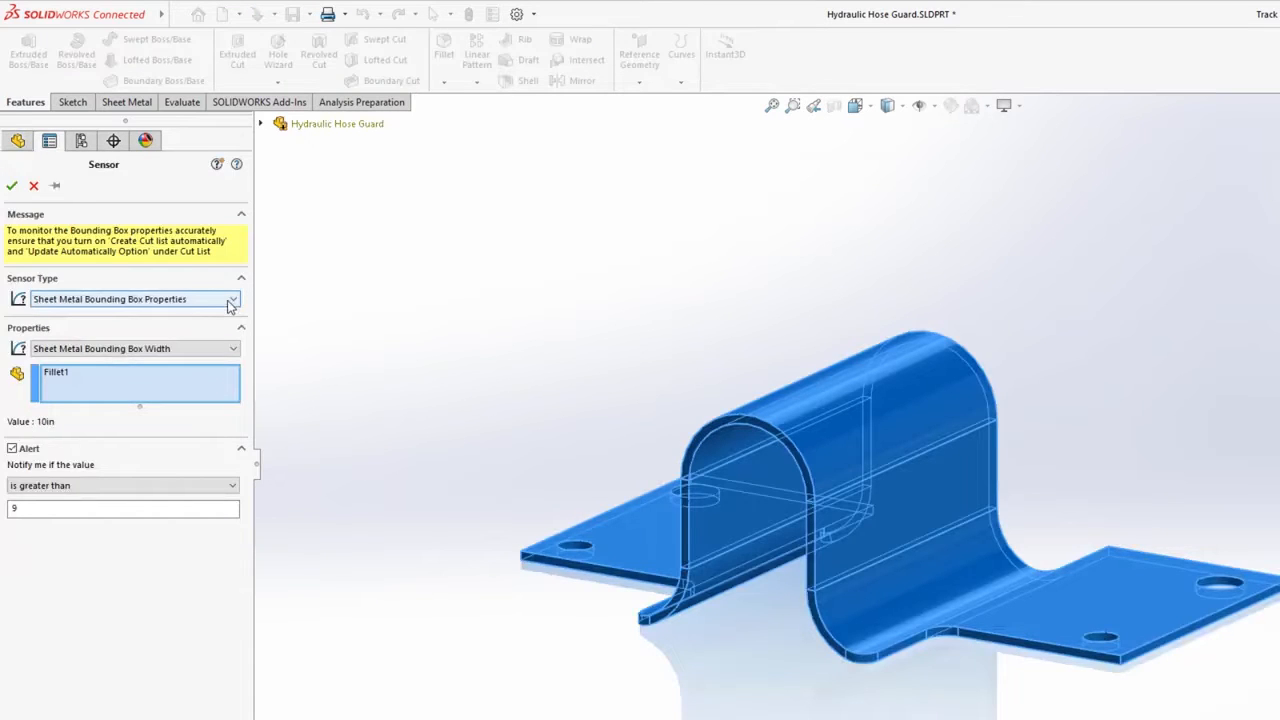
{"action": "left_click", "coordinate": [233, 349]}
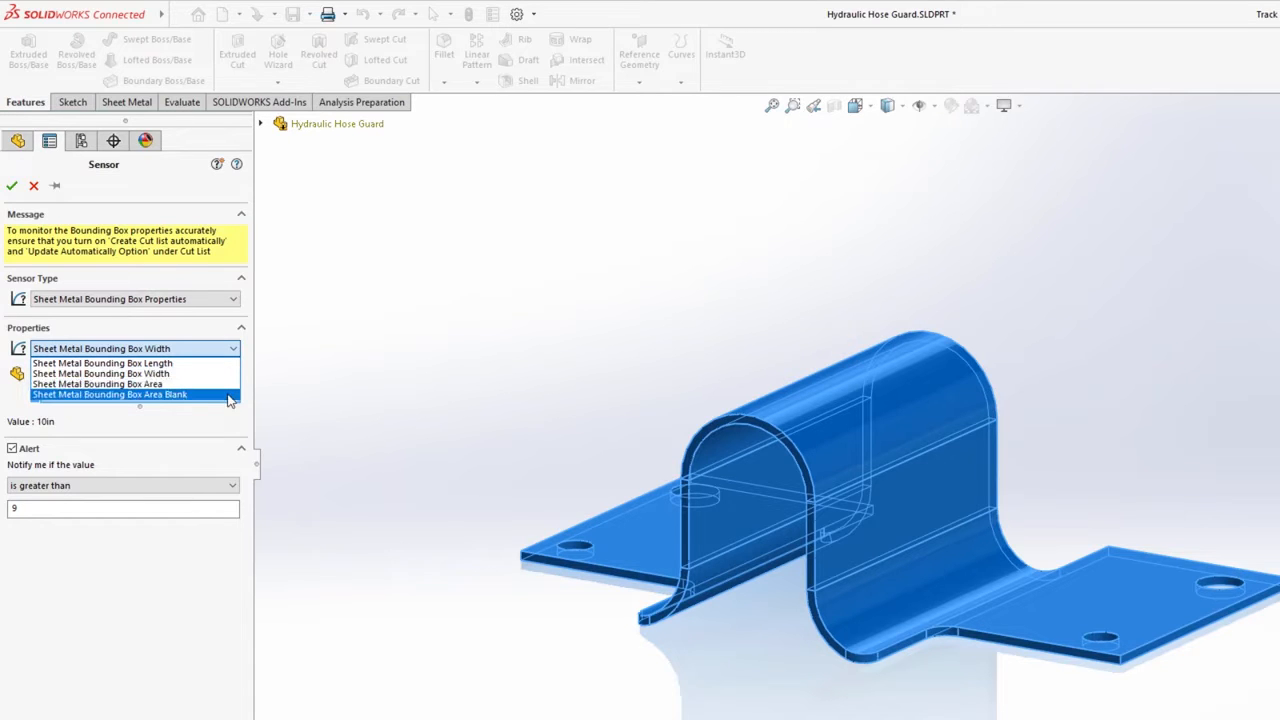
{"action": "left_click", "coordinate": [221, 375]}
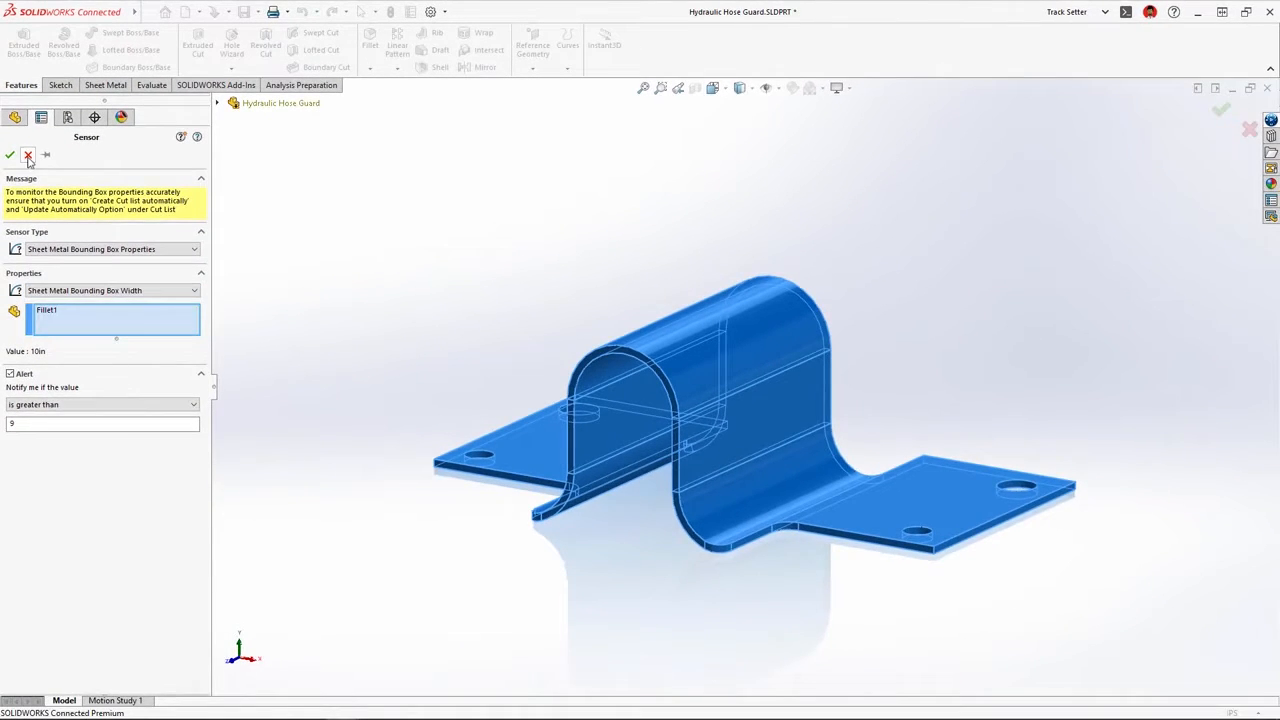
{"action": "left_click", "coordinate": [28, 158]}
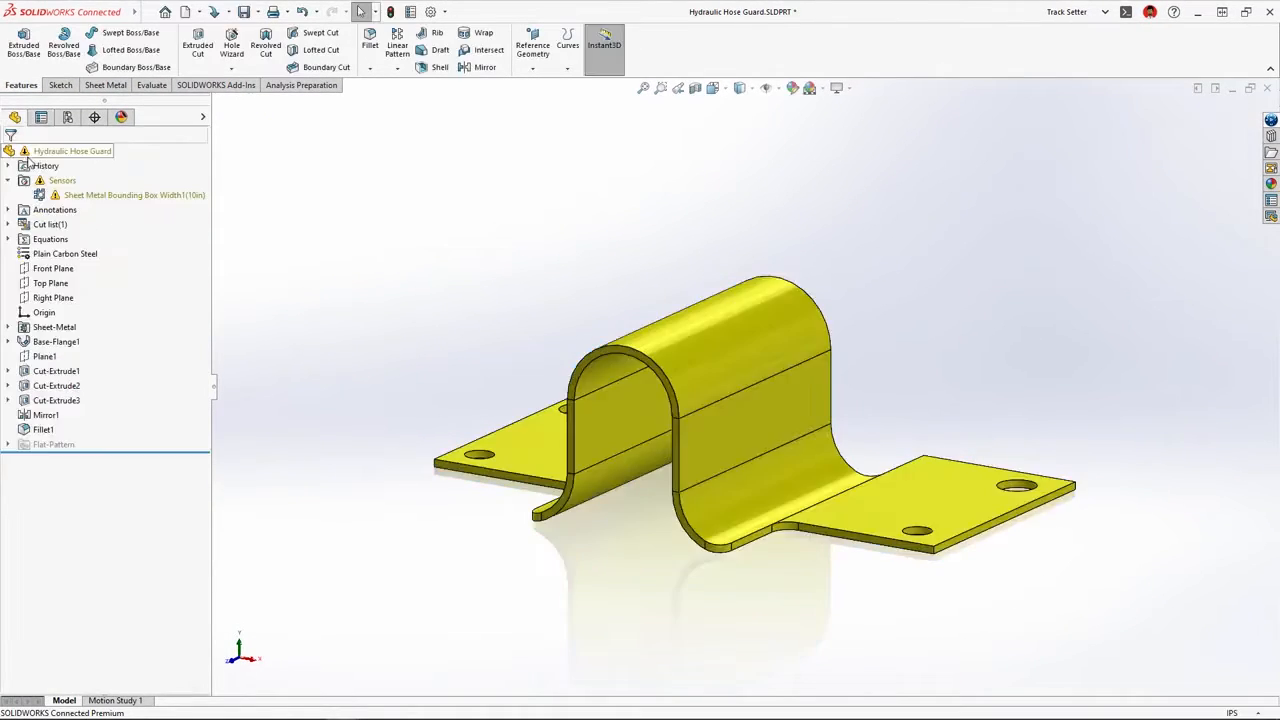
Edit the base flange again and set its Direction 2 depth to 2.00 in
{"action": "left_click", "coordinate": [738, 349]}
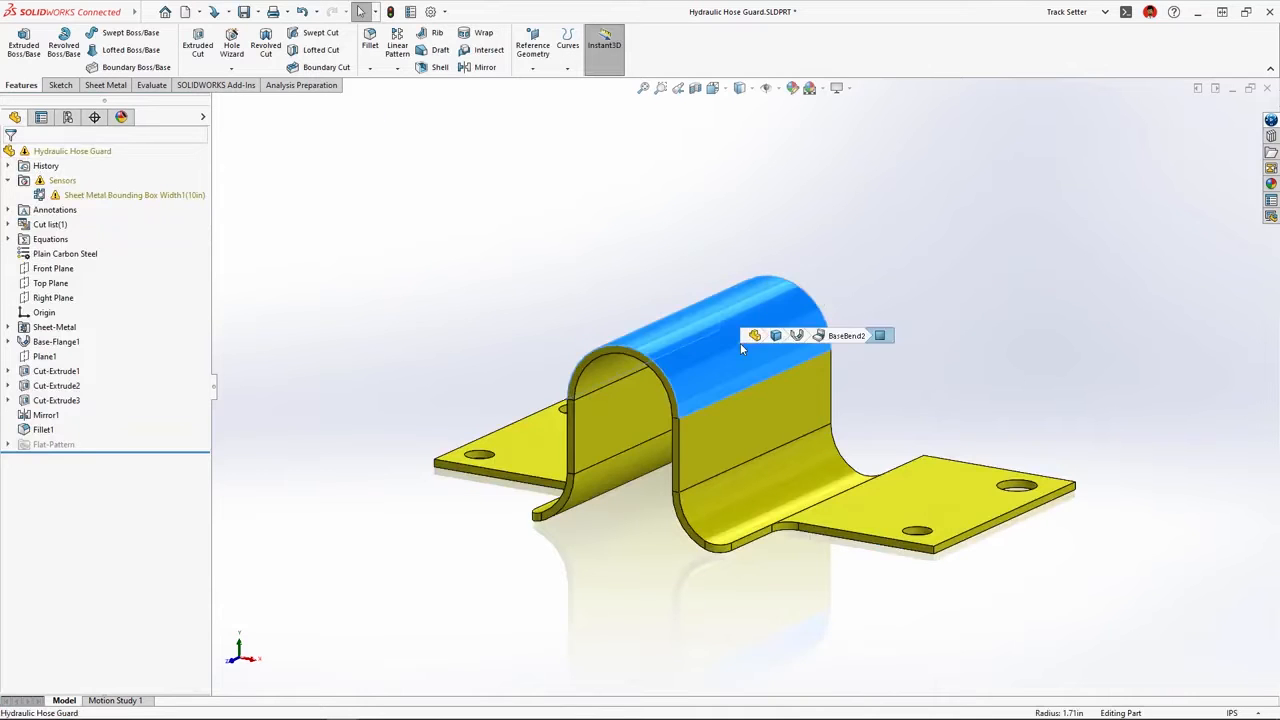
{"action": "left_click", "coordinate": [757, 335]}
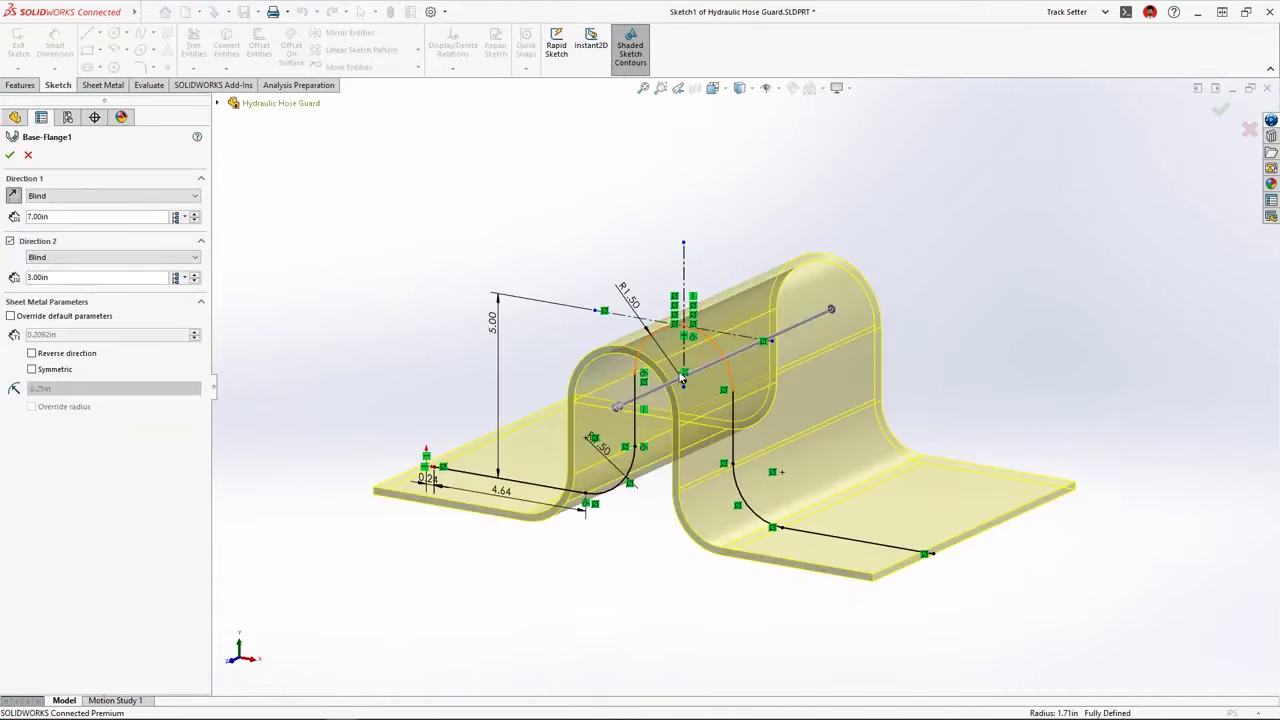
{"action": "left_click_drag", "start_coordinate": [618, 406], "coordinate": [642, 421]}
{"action": "key", "text": "Return"}
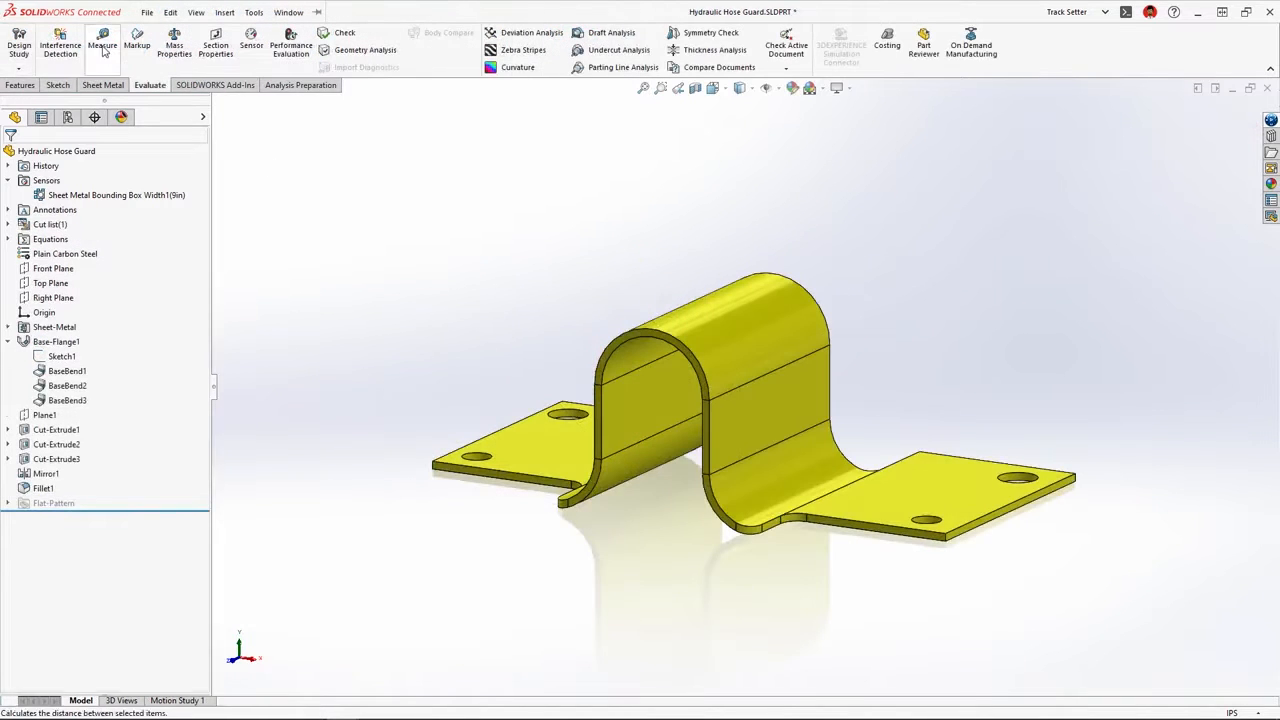
Measure the radii of the lower bend face and the inner face of the 180° bend at the top
{"action": "left_click", "coordinate": [103, 46]}
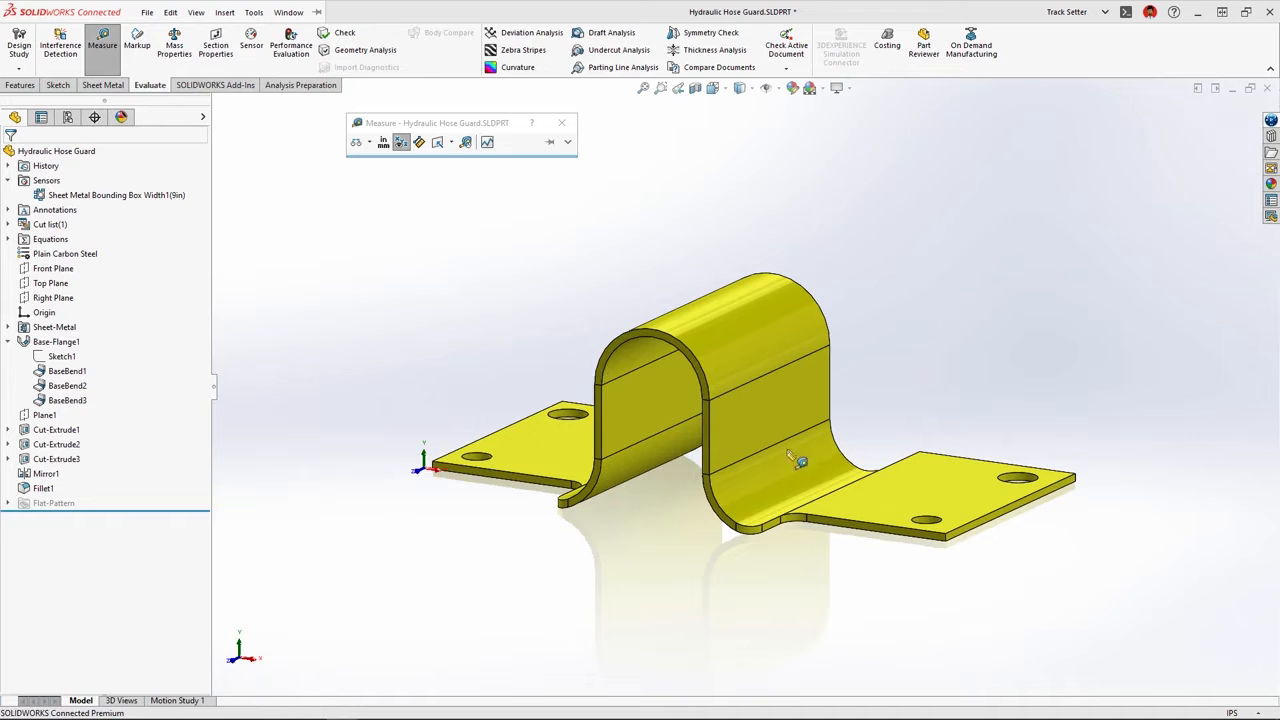
{"action": "left_click", "coordinate": [815, 467]}
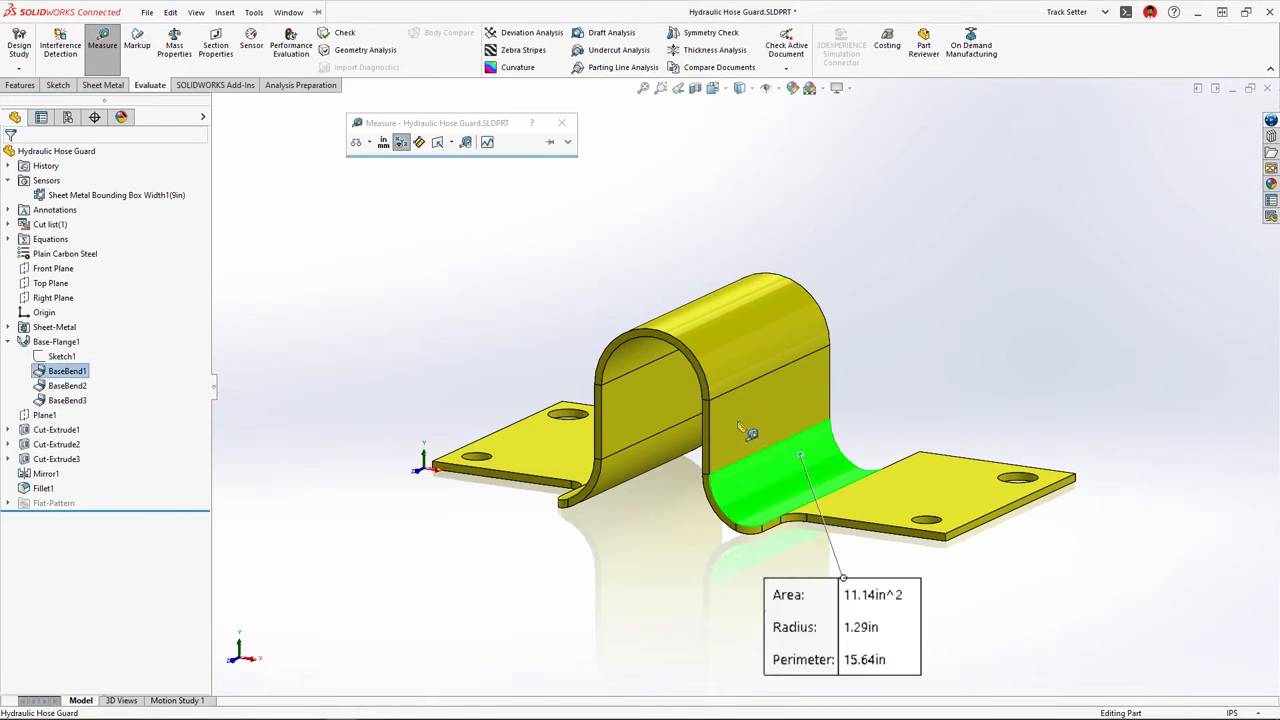
{"action": "left_click", "coordinate": [647, 362]}
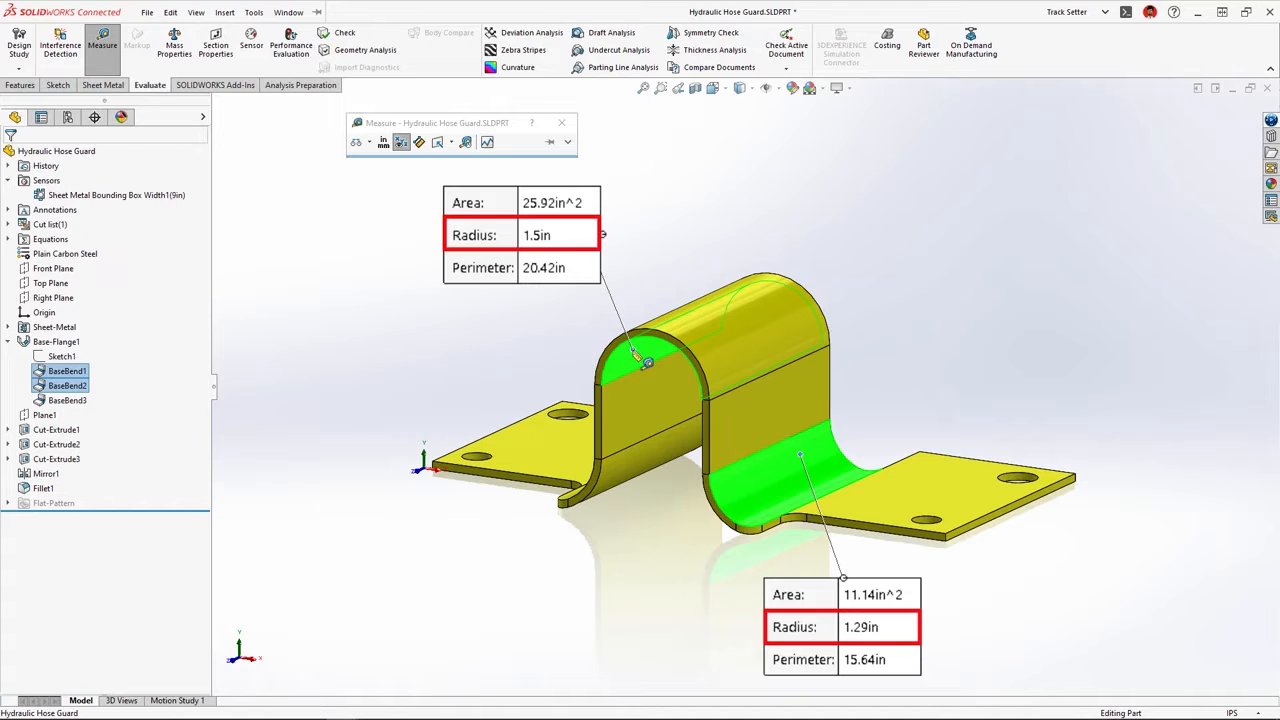
{"action": "key", "text": "Escape"}
Edit the base flange so its sheet metal thickness is applied symmetrically about the sketch profile
{"action": "left_click", "coordinate": [633, 350]}
{"action": "key", "text": "d"}
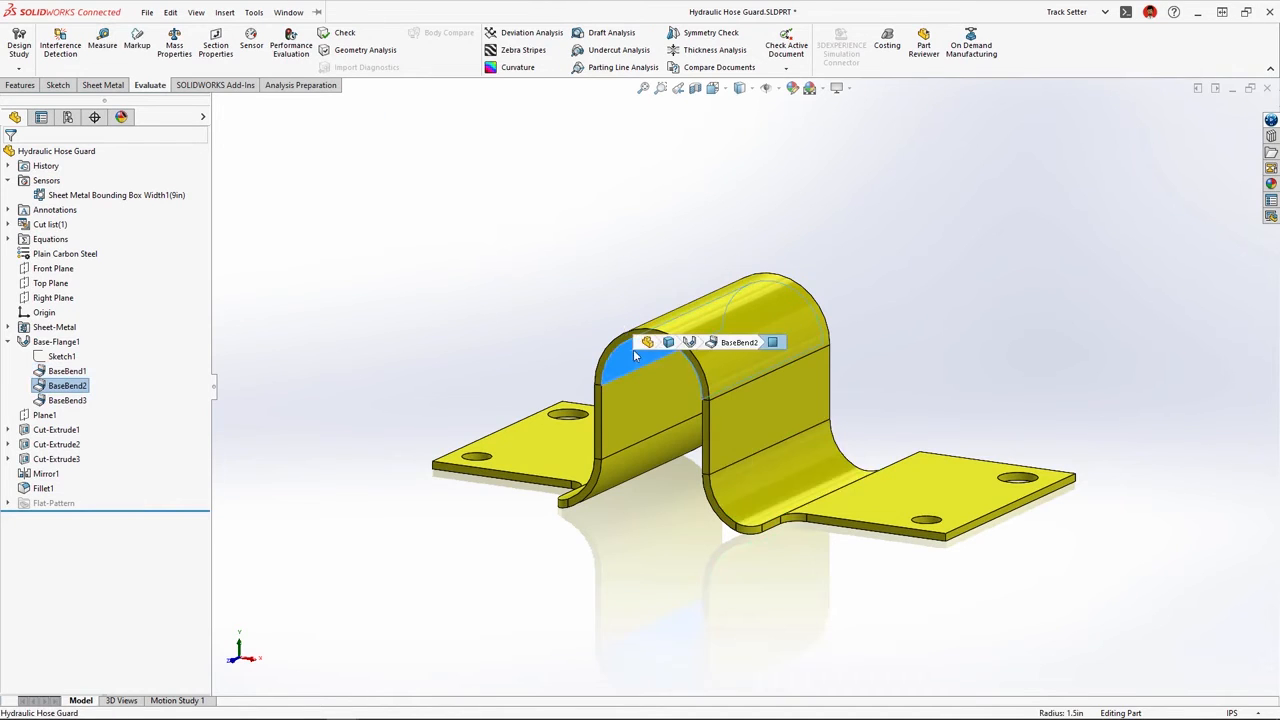
{"action": "left_click", "coordinate": [692, 342]}
{"action": "left_click", "coordinate": [713, 296]}
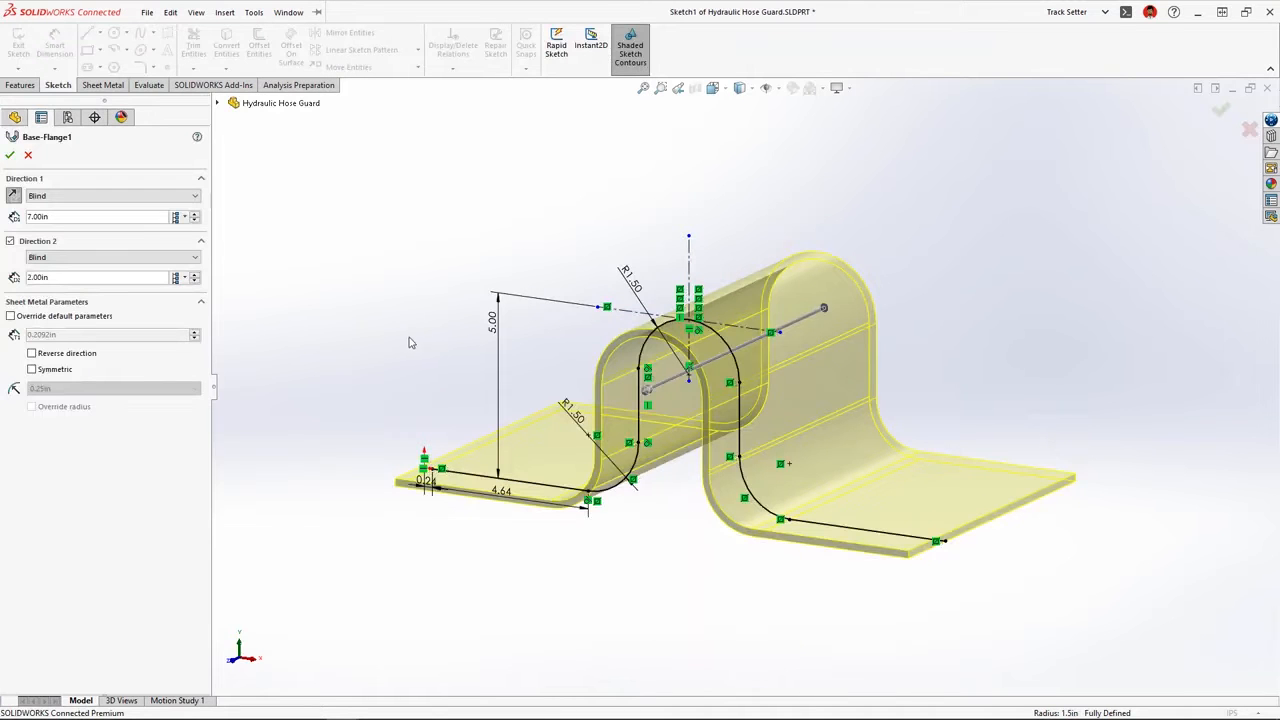
{"action": "left_click", "coordinate": [32, 369]}
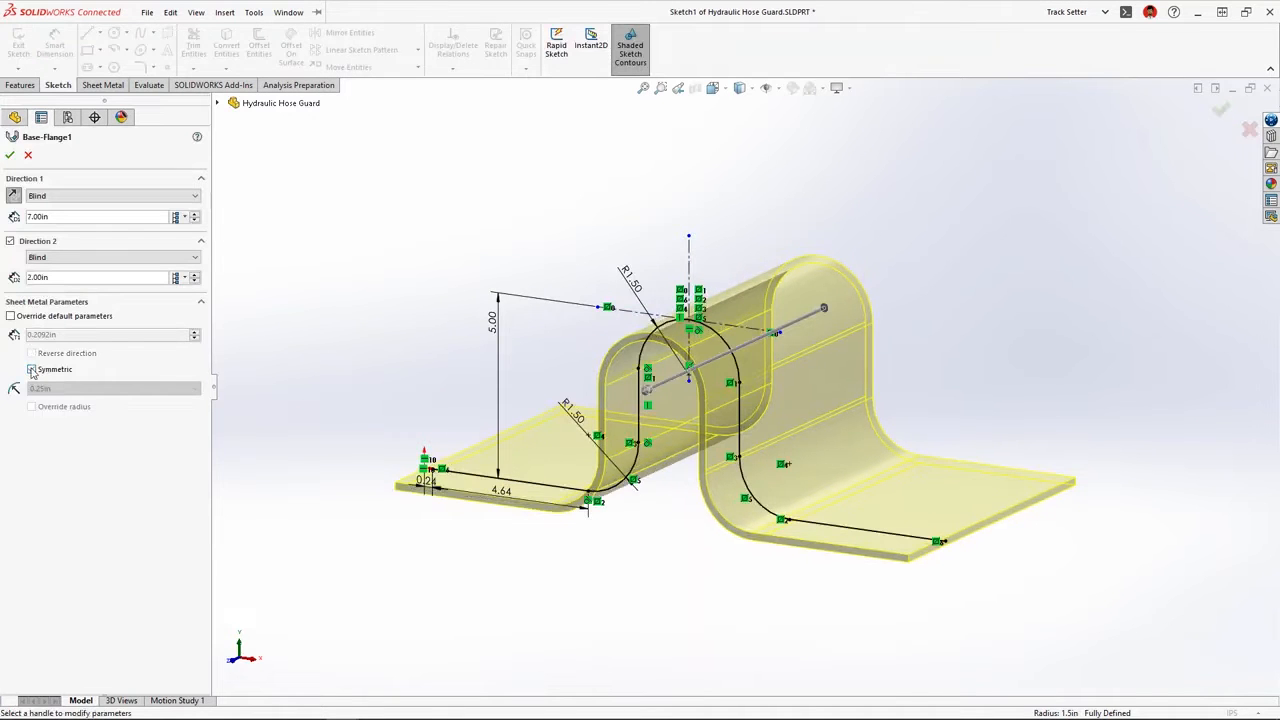
{"action": "left_click", "coordinate": [10, 155]}
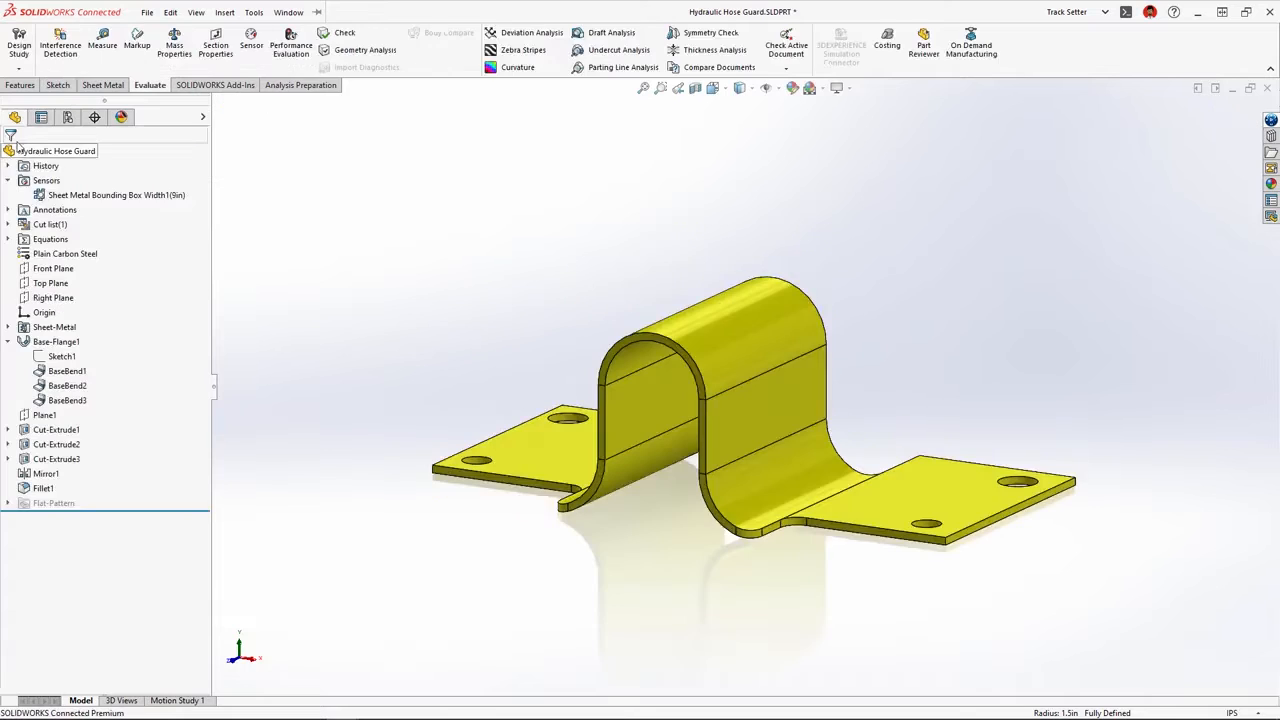
Remeasure the lower bend and inner top bend radii on the symmetric flange
{"action": "left_click", "coordinate": [810, 455]}
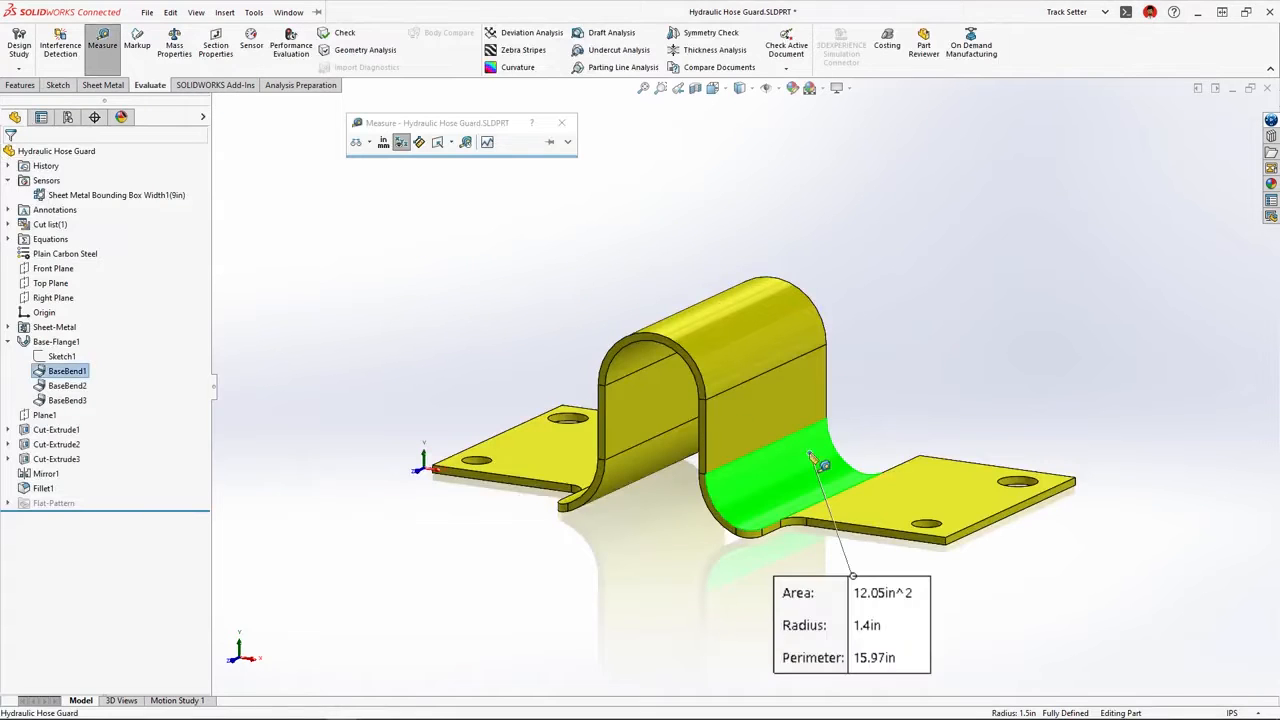
{"action": "left_click", "coordinate": [644, 359]}
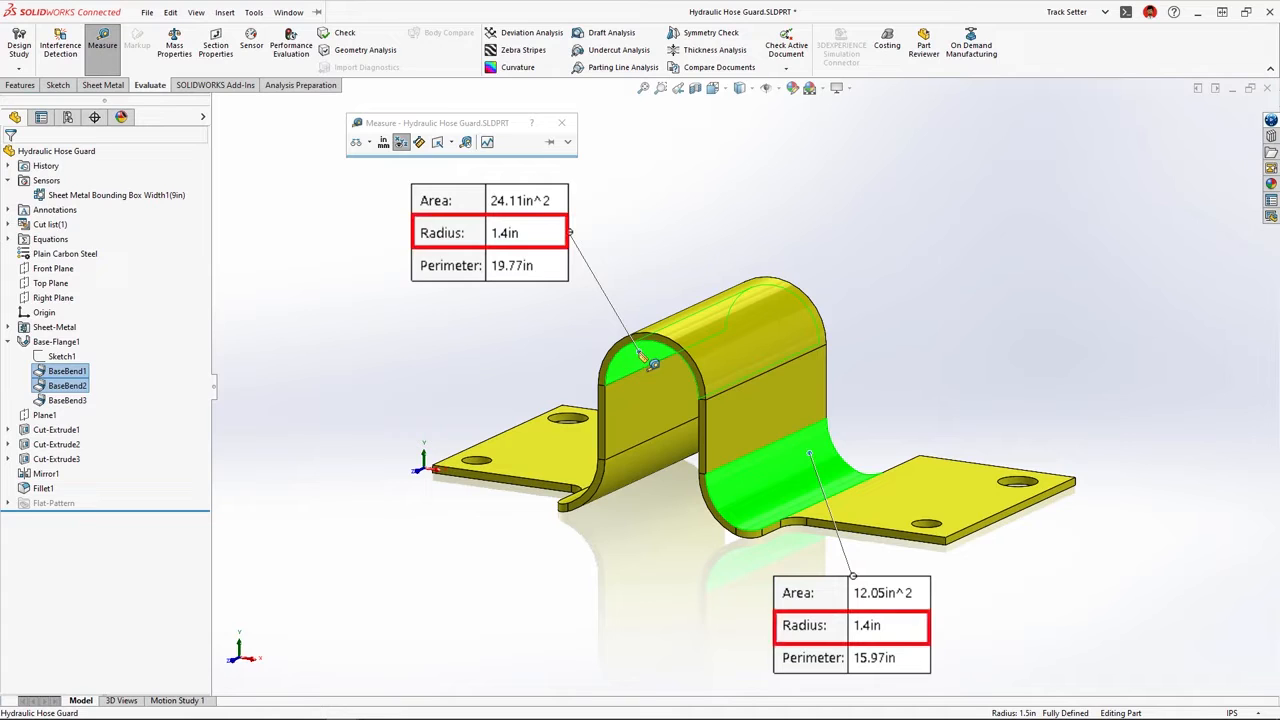
{"action": "key", "text": "Escape"}
{"action": "left_click", "coordinate": [649, 347]}
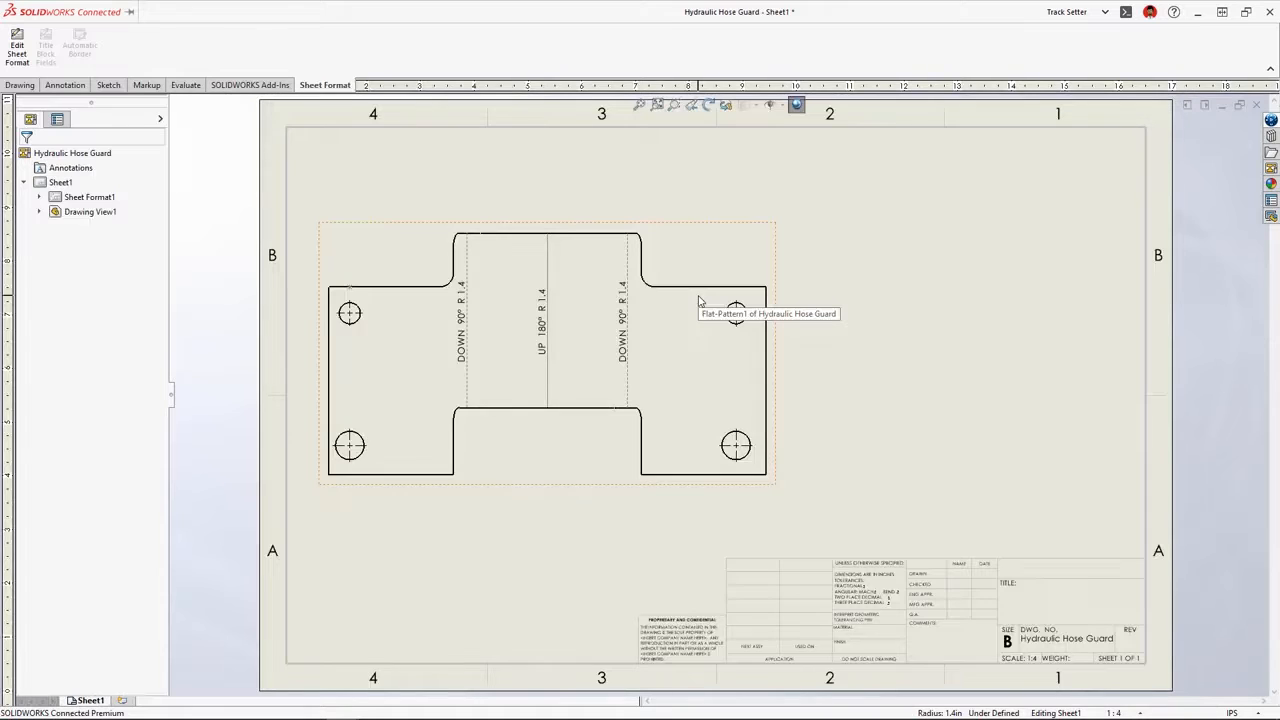
Add a Cut List Properties annotation to the flat pattern view in the Hydraulic Hose Guard drawing
{"action": "right_click", "coordinate": [699, 300]}
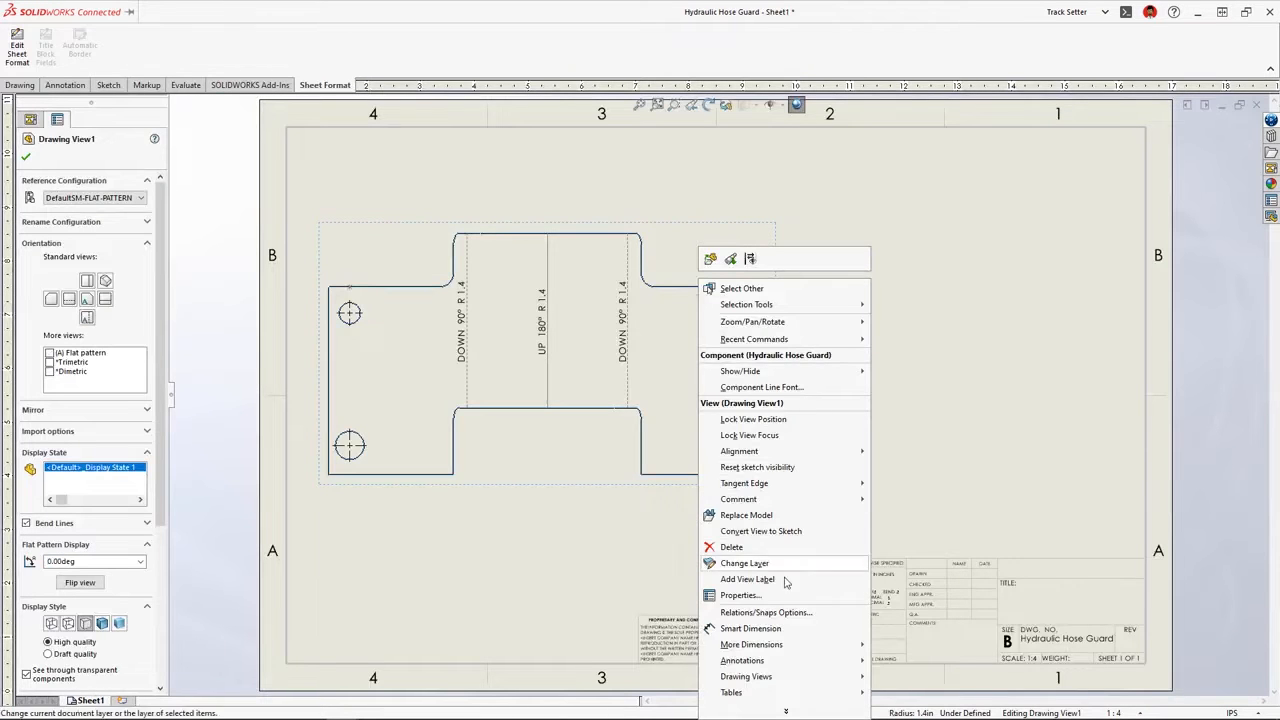
{"action": "mouse_move", "coordinate": [816, 662]}
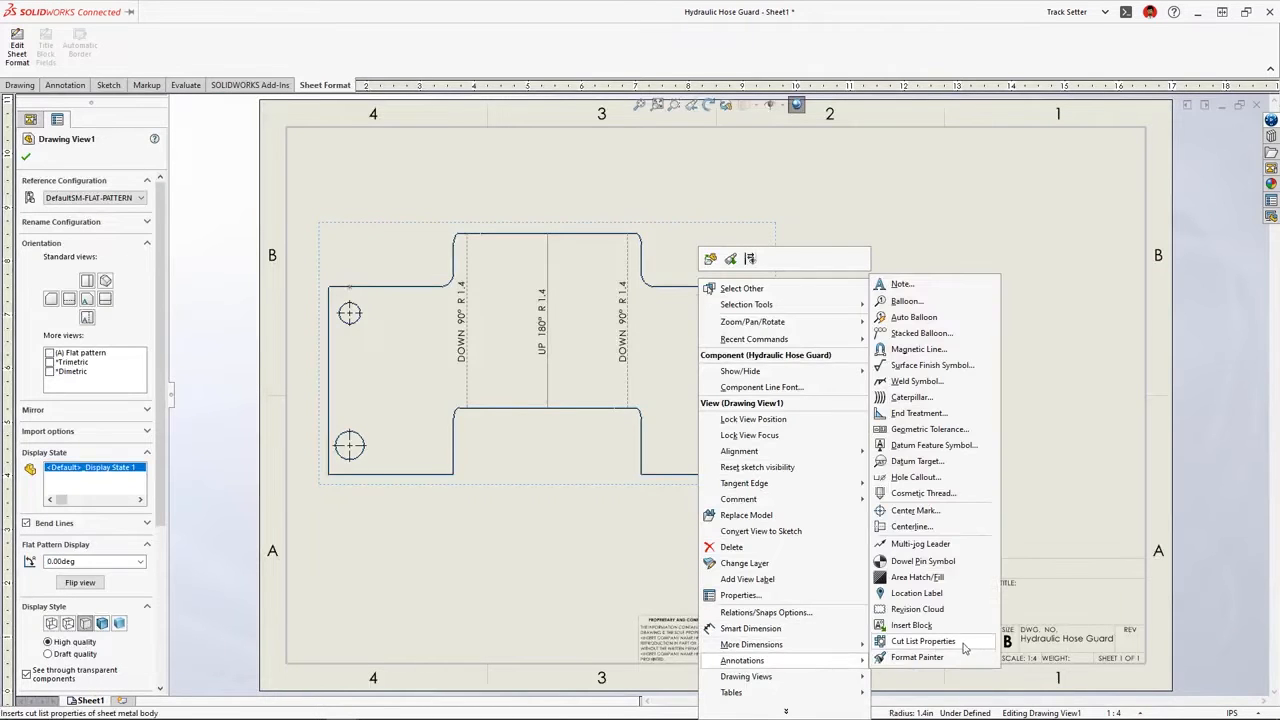
{"action": "left_click", "coordinate": [912, 641]}
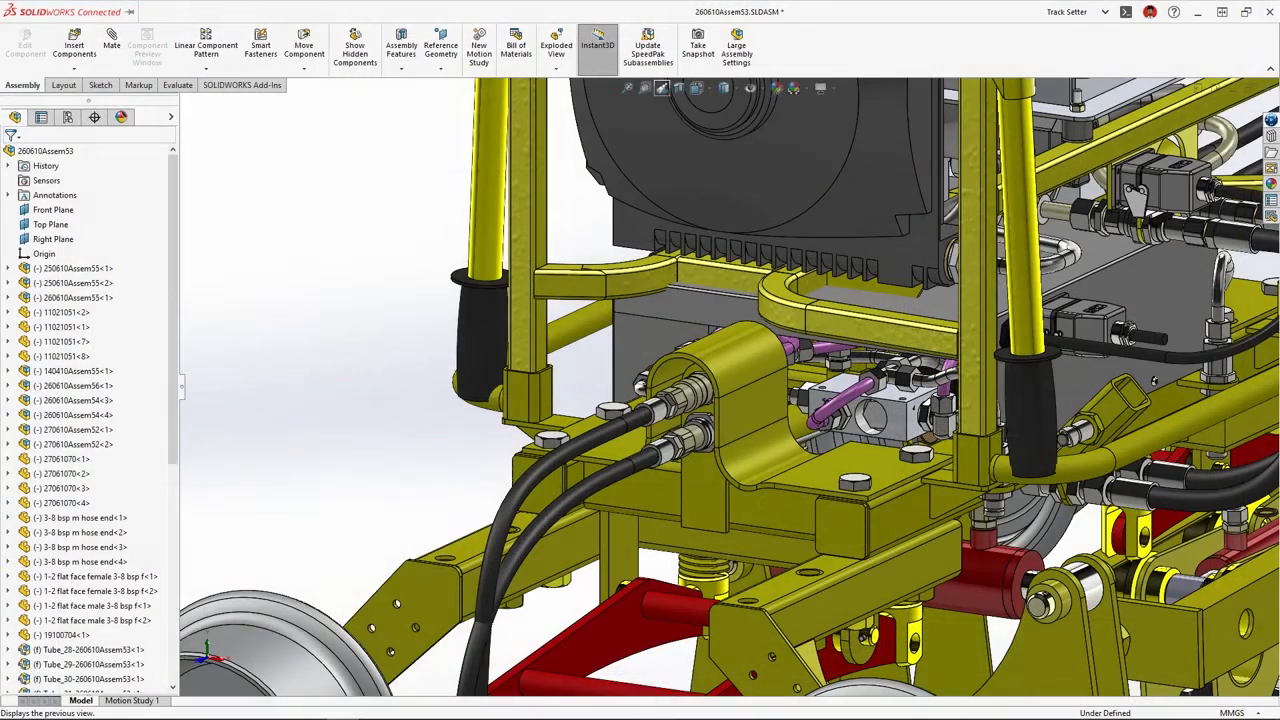
Edit the Crate part within the 260610Assem53 assembly and create primary structural members along all lines of its crate outline
{"action": "left_click", "coordinate": [662, 88]}
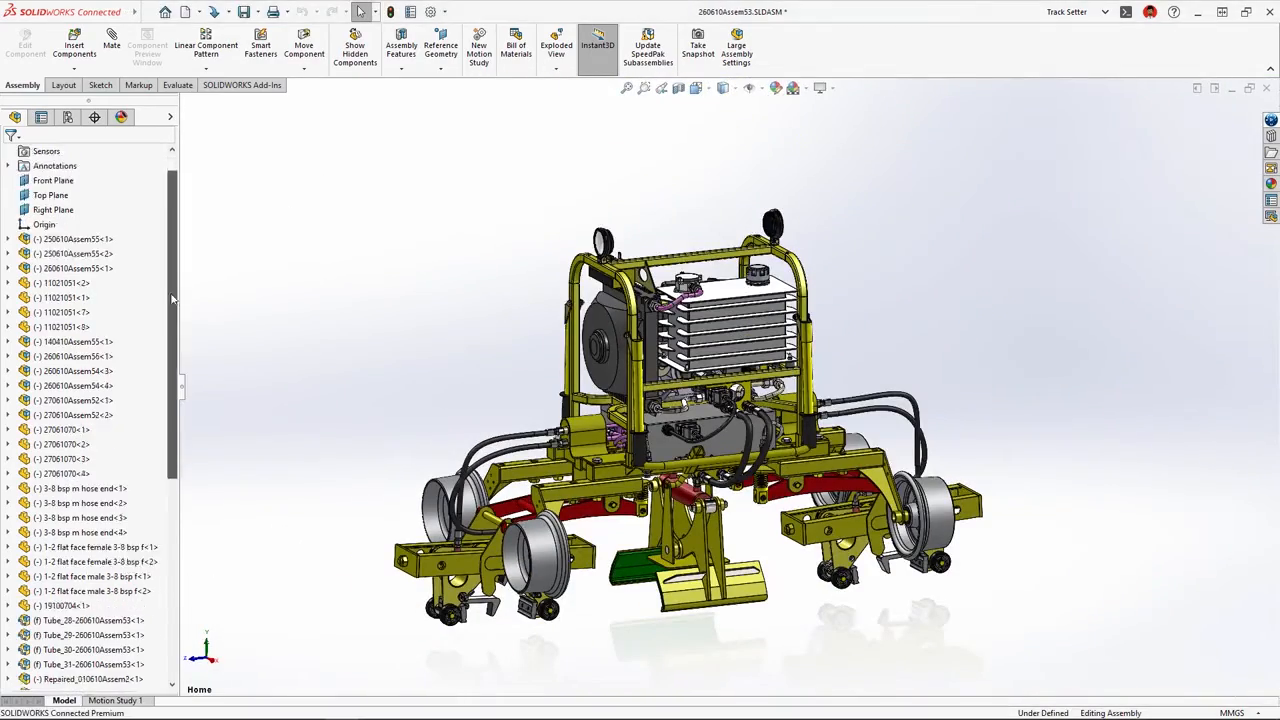
{"action": "scroll", "coordinate": [82, 585], "scroll_direction": "down", "scroll_amount": 9}
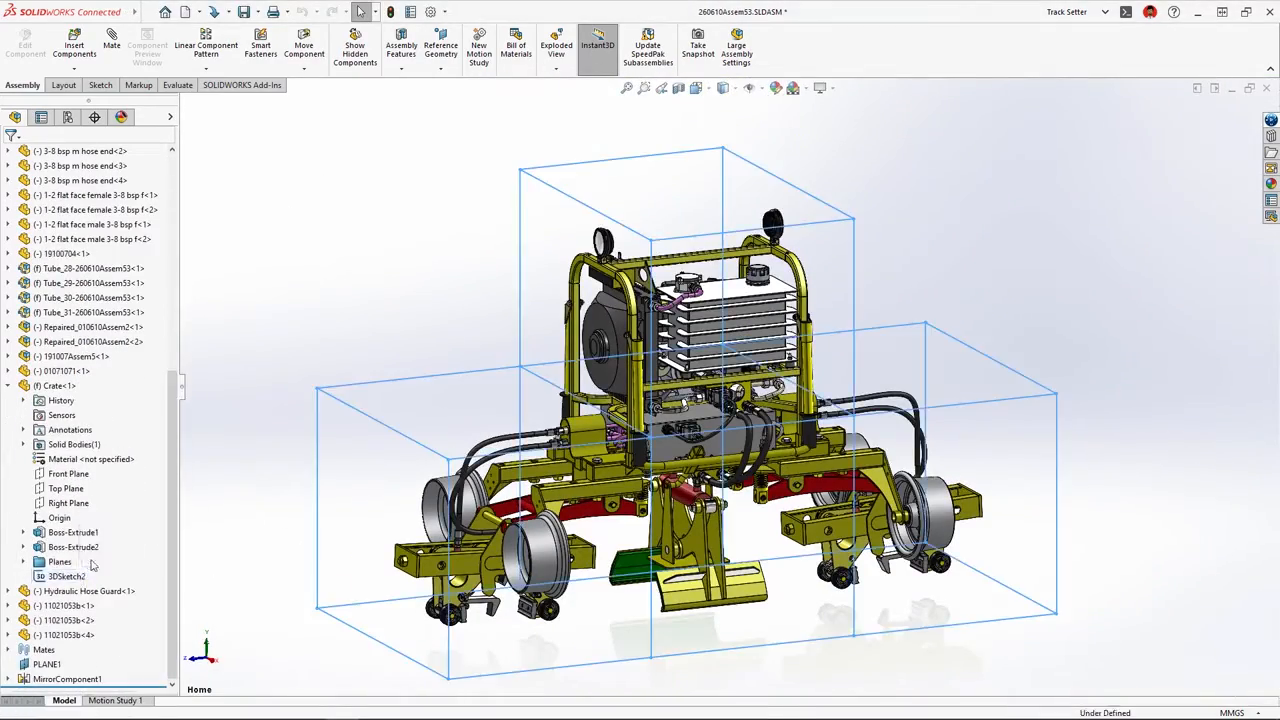
{"action": "left_click", "coordinate": [58, 385]}
{"action": "left_click", "coordinate": [138, 351]}
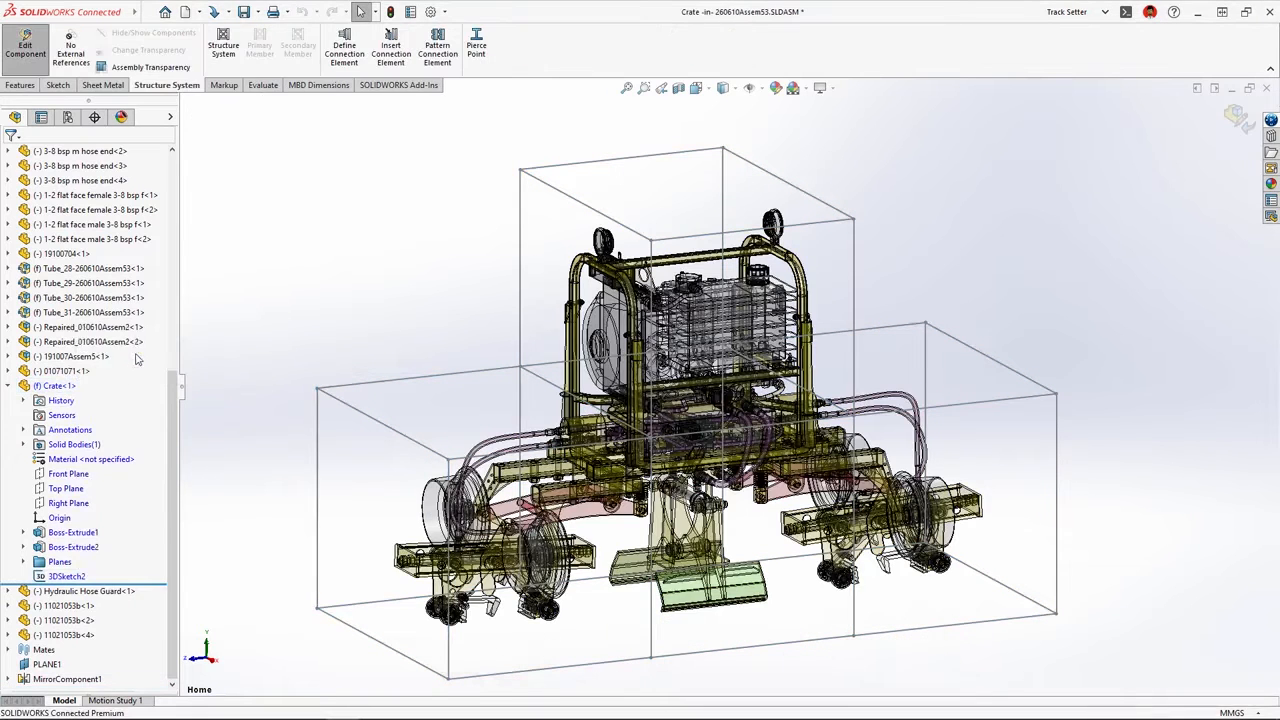
{"action": "left_click", "coordinate": [255, 58]}
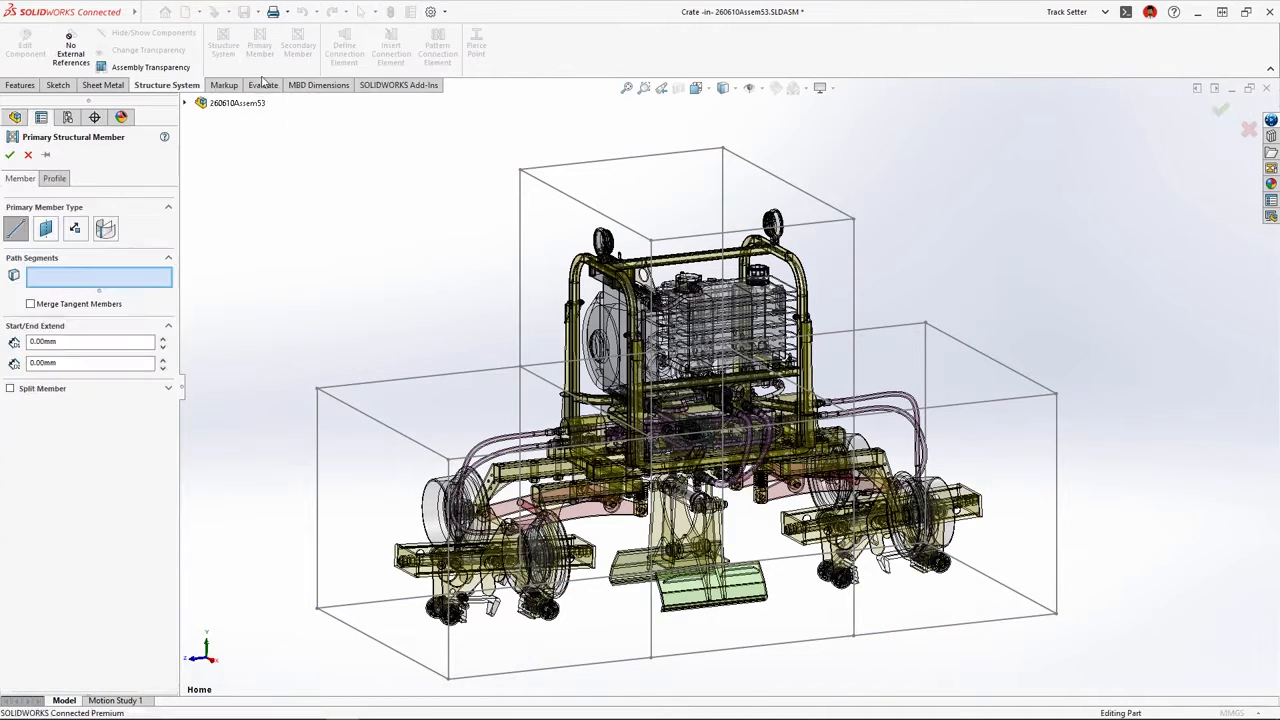
{"action": "right_click", "coordinate": [1153, 691]}
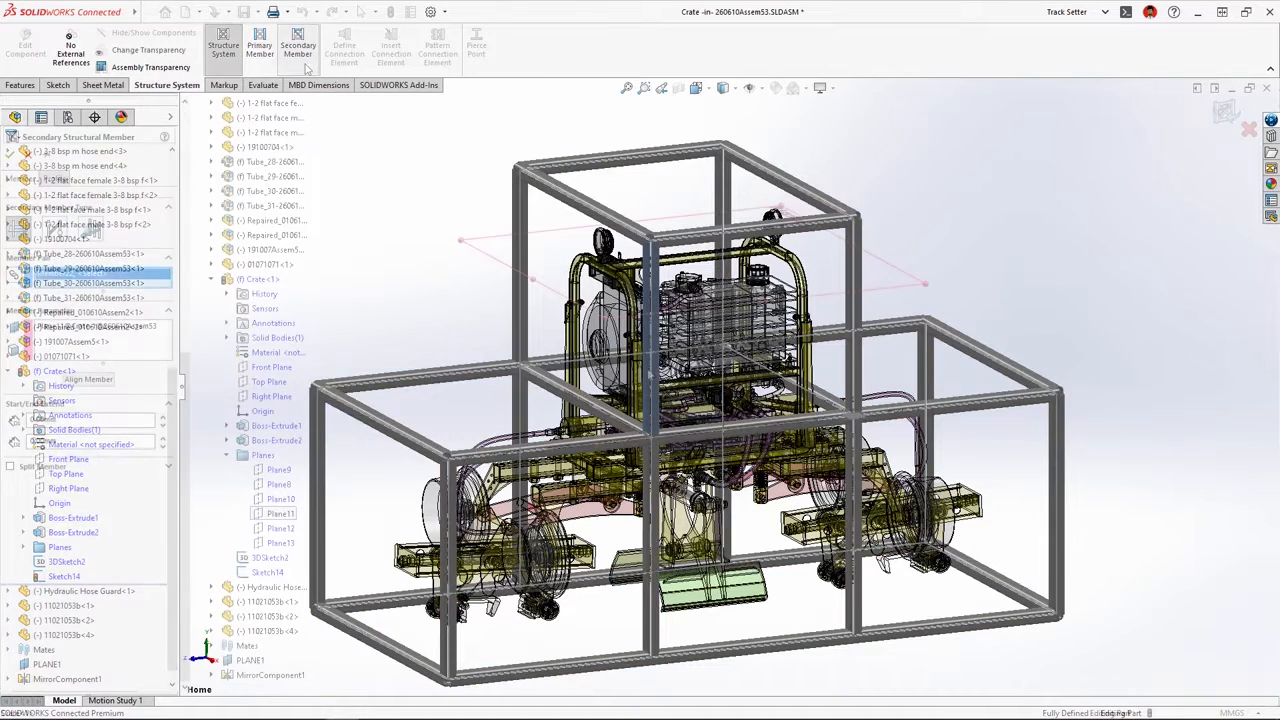
Add secondary structural members on Plane11 between the four uprights of the crate's upper section
{"action": "left_click", "coordinate": [651, 300]}
{"action": "left_click", "coordinate": [854, 290]}
{"action": "left_click", "coordinate": [723, 273]}
{"action": "left_click", "coordinate": [523, 285]}
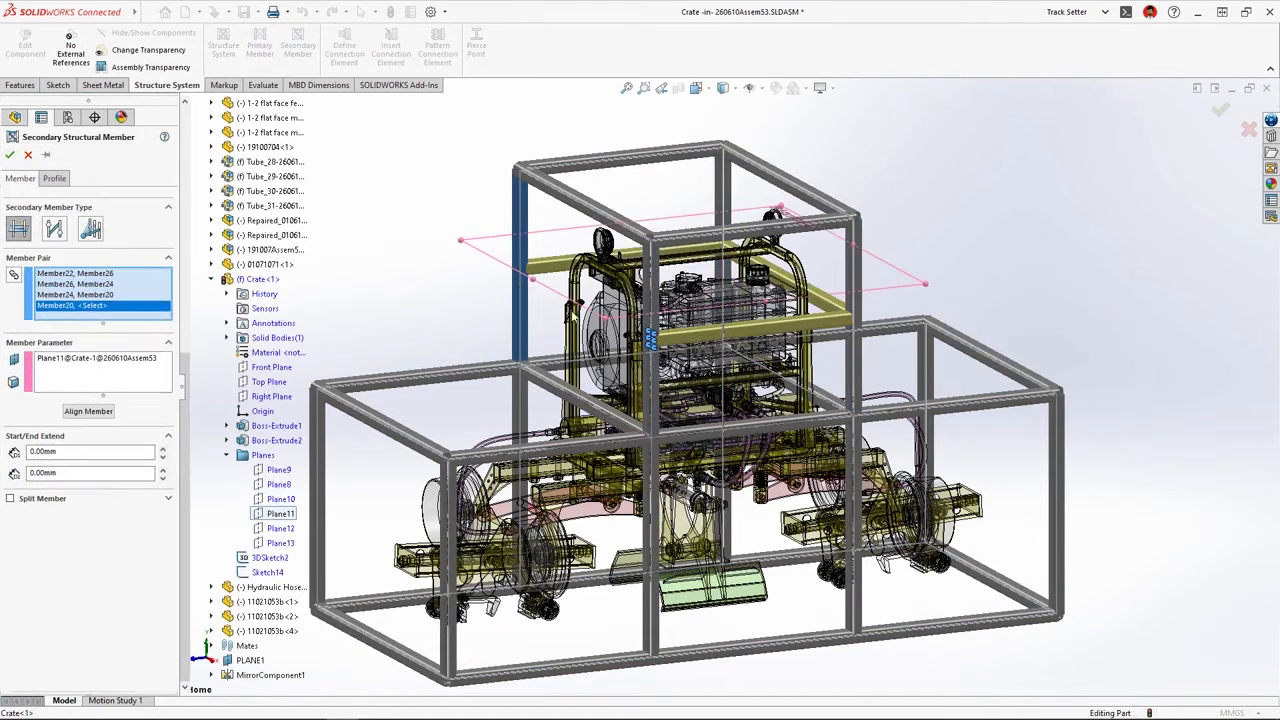
Add secondary structural members on Plane12 between successive uprights all around the crate's lower section, and finish the structure system
{"action": "left_click", "coordinate": [652, 520]}
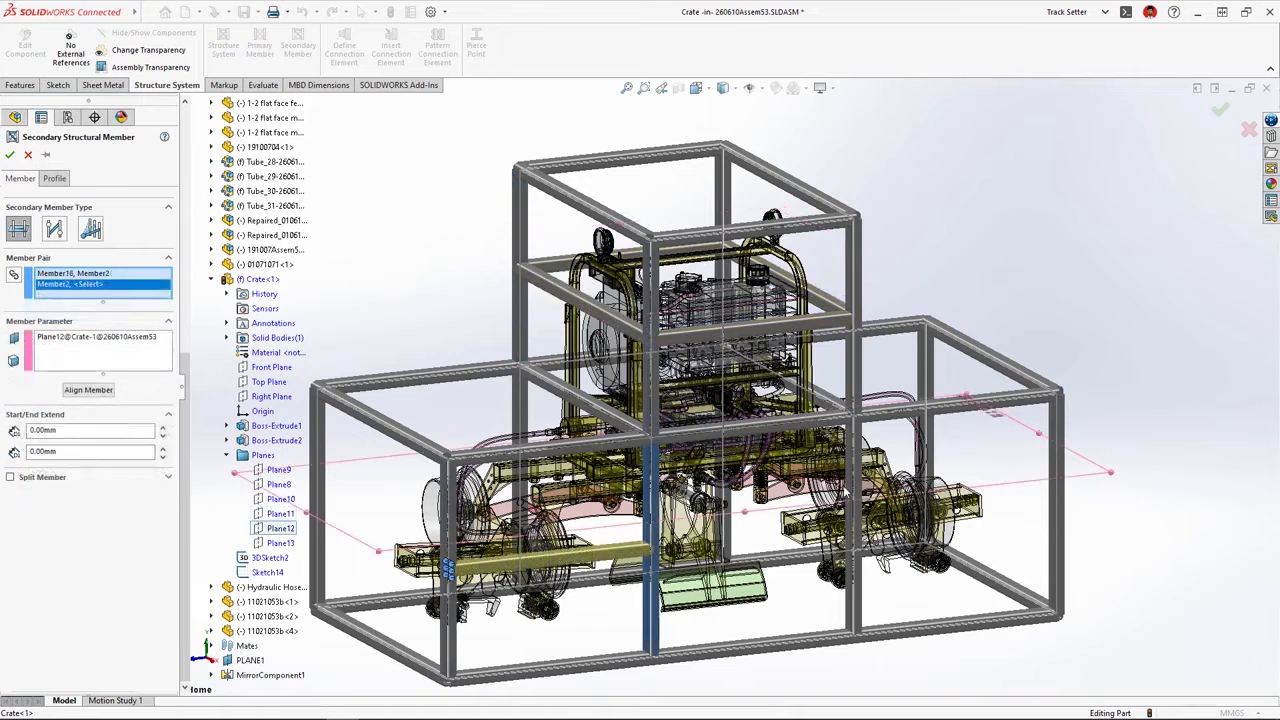
{"action": "left_click", "coordinate": [854, 484]}
{"action": "left_click", "coordinate": [1058, 452]}
{"action": "left_click", "coordinate": [927, 430]}
{"action": "left_click", "coordinate": [724, 426]}
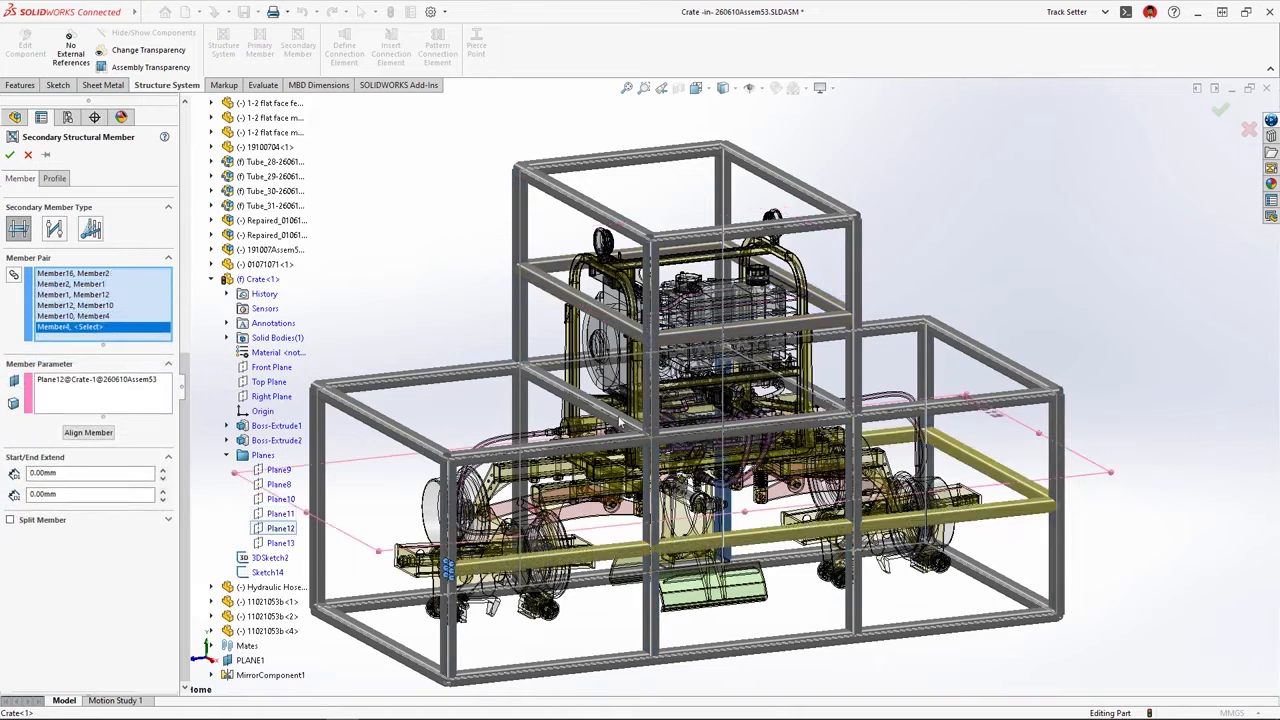
{"action": "left_click", "coordinate": [523, 418]}
{"action": "left_click", "coordinate": [317, 450]}
{"action": "left_click", "coordinate": [449, 518]}
{"action": "right_click", "coordinate": [449, 518]}
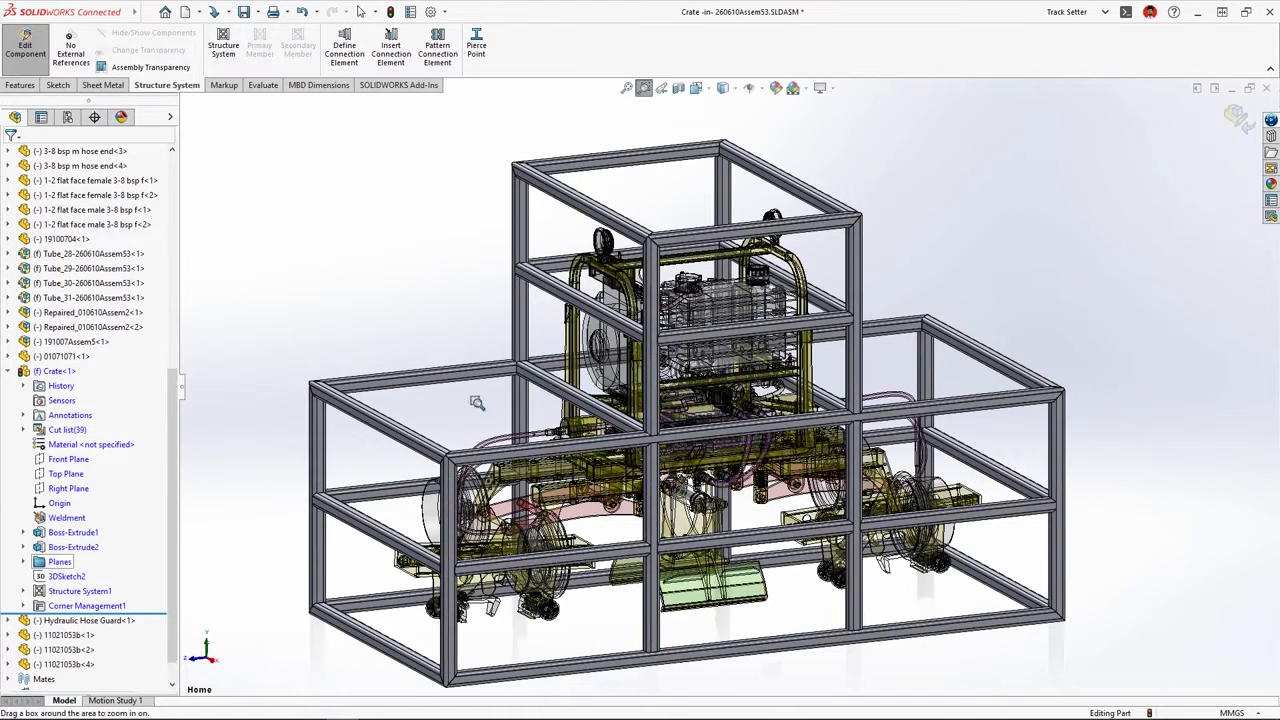
{"action": "left_click_drag", "start_coordinate": [378, 432], "coordinate": [515, 498]}
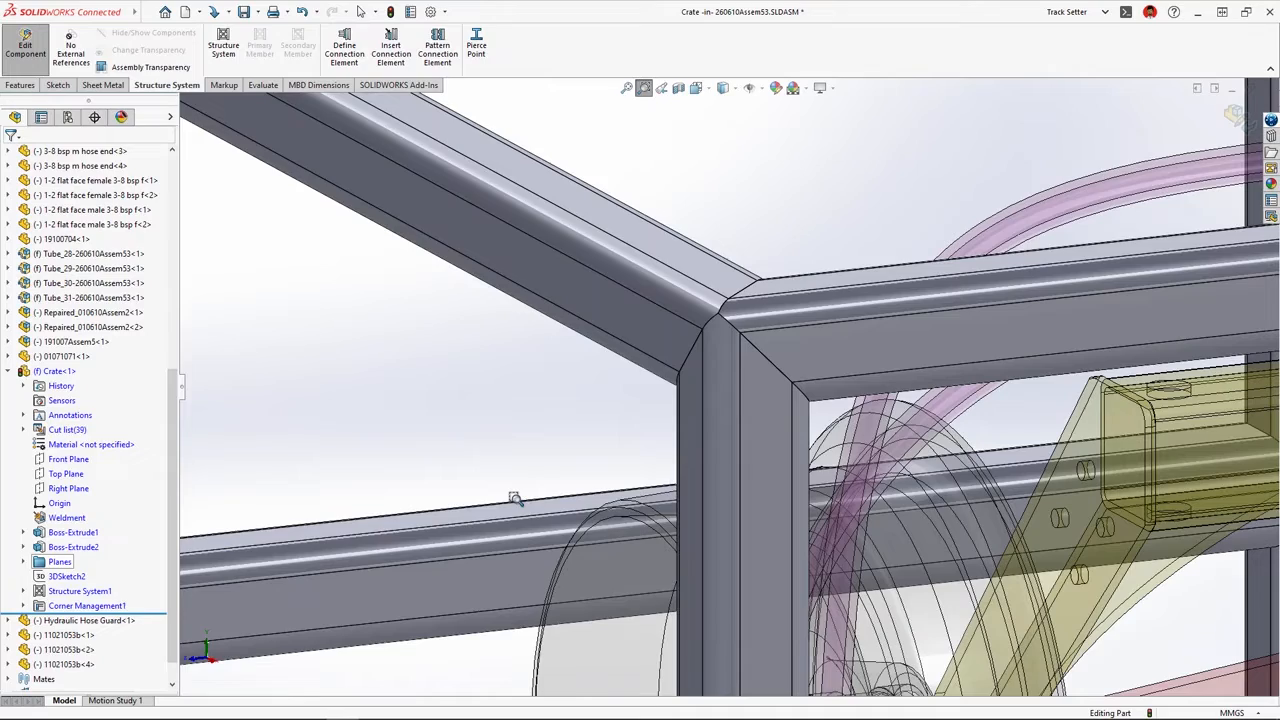
{"action": "left_click", "coordinate": [662, 92]}
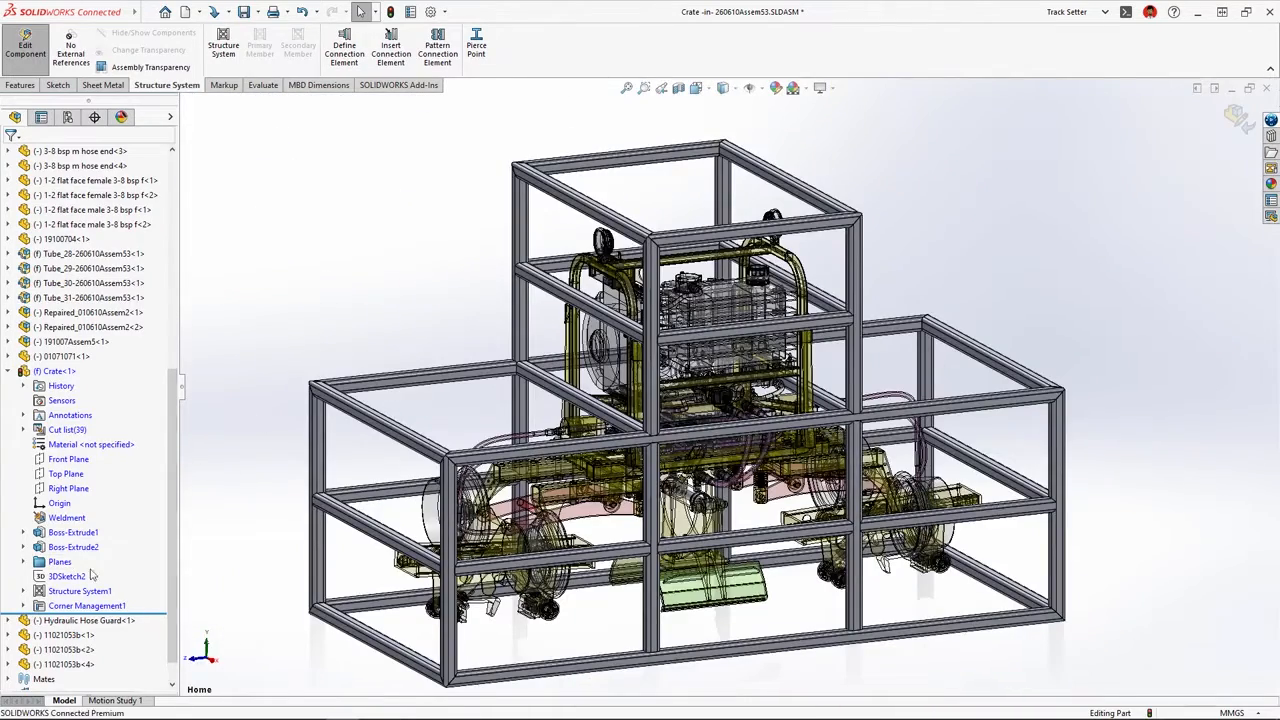
Edit the crate's Corner Management1 feature and group all corners similar to Corner9, the near end corner of the lower section's upper frame
{"action": "right_click", "coordinate": [80, 605]}
{"action": "left_click", "coordinate": [60, 438]}
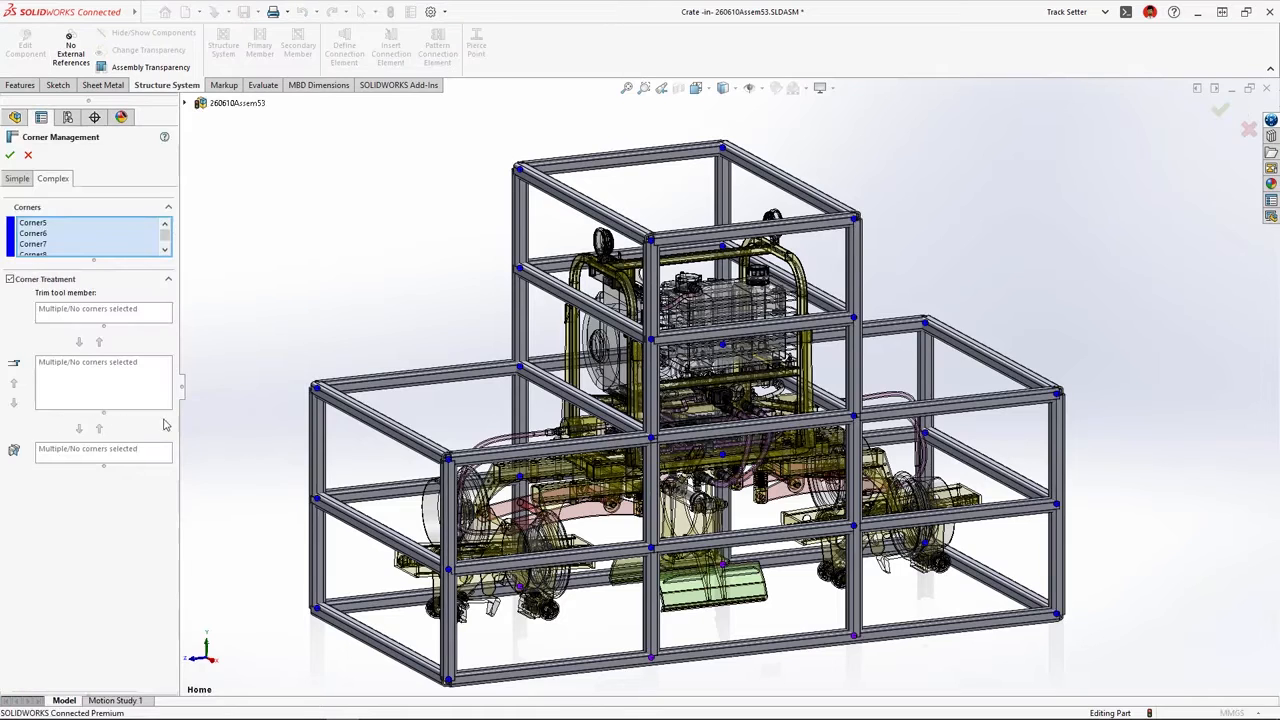
{"action": "left_click", "coordinate": [446, 458]}
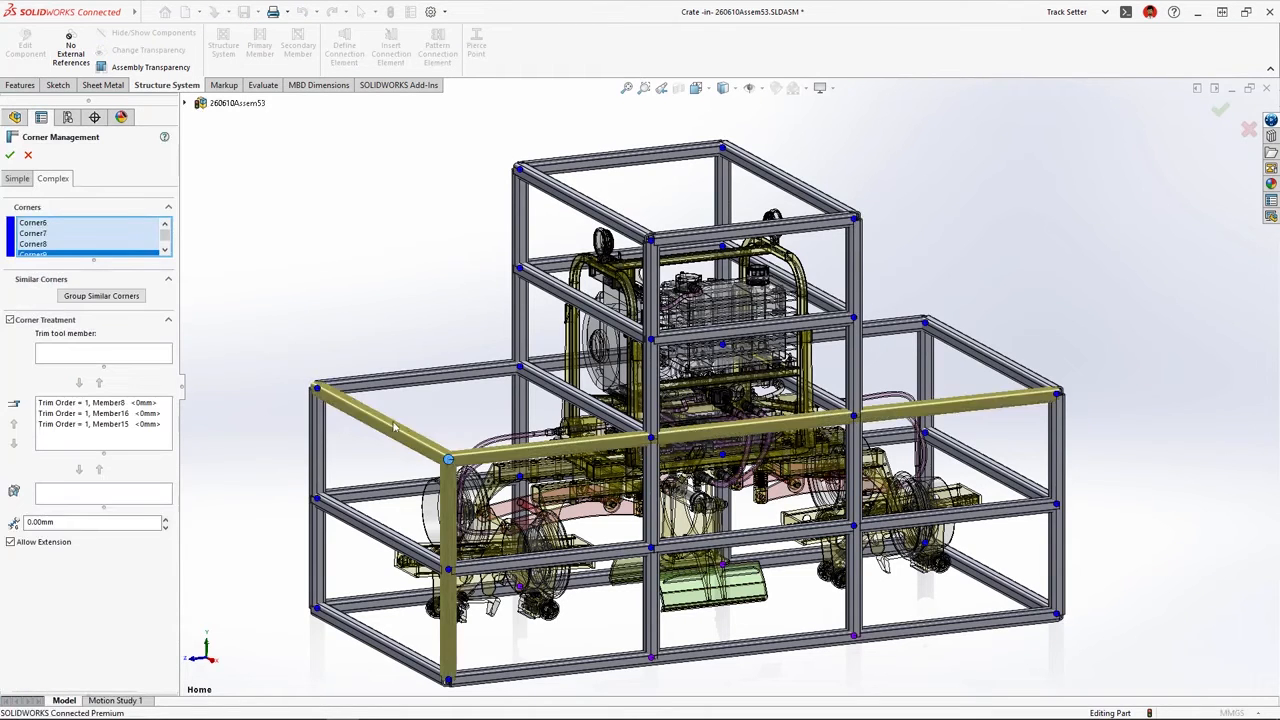
{"action": "left_click", "coordinate": [121, 298]}
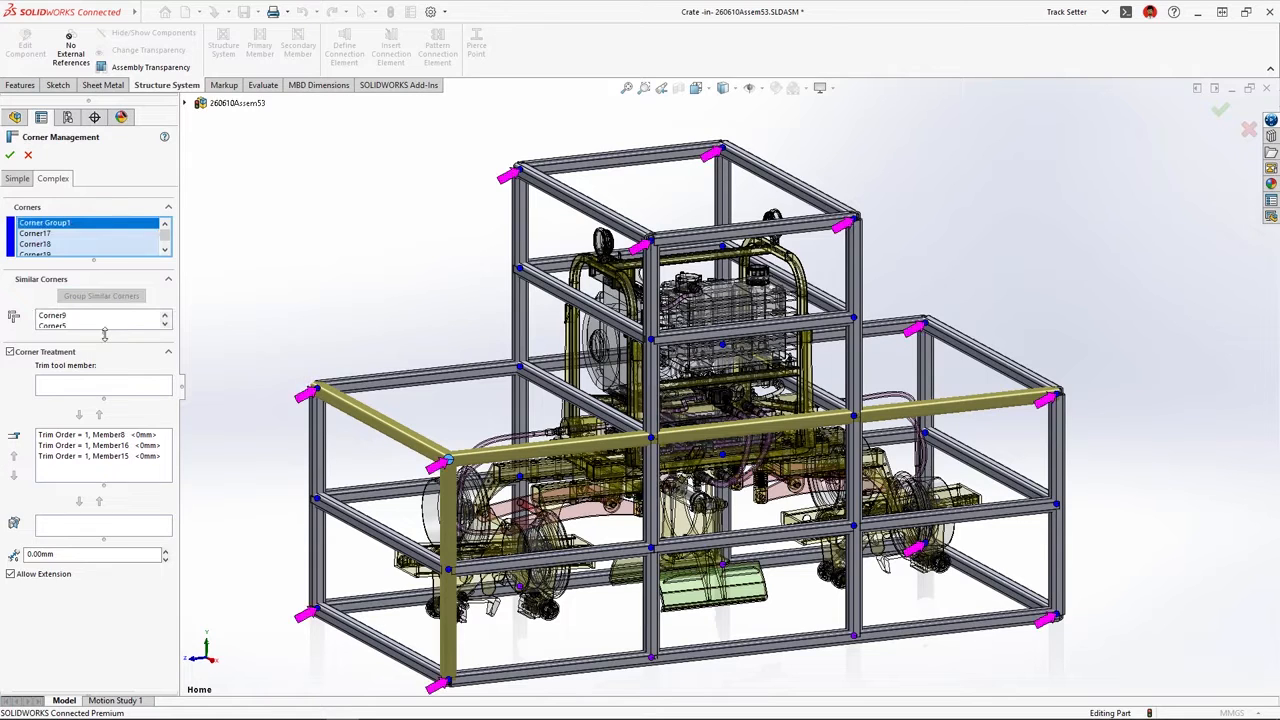
{"action": "left_click_drag", "start_coordinate": [104, 334], "coordinate": [102, 455]}
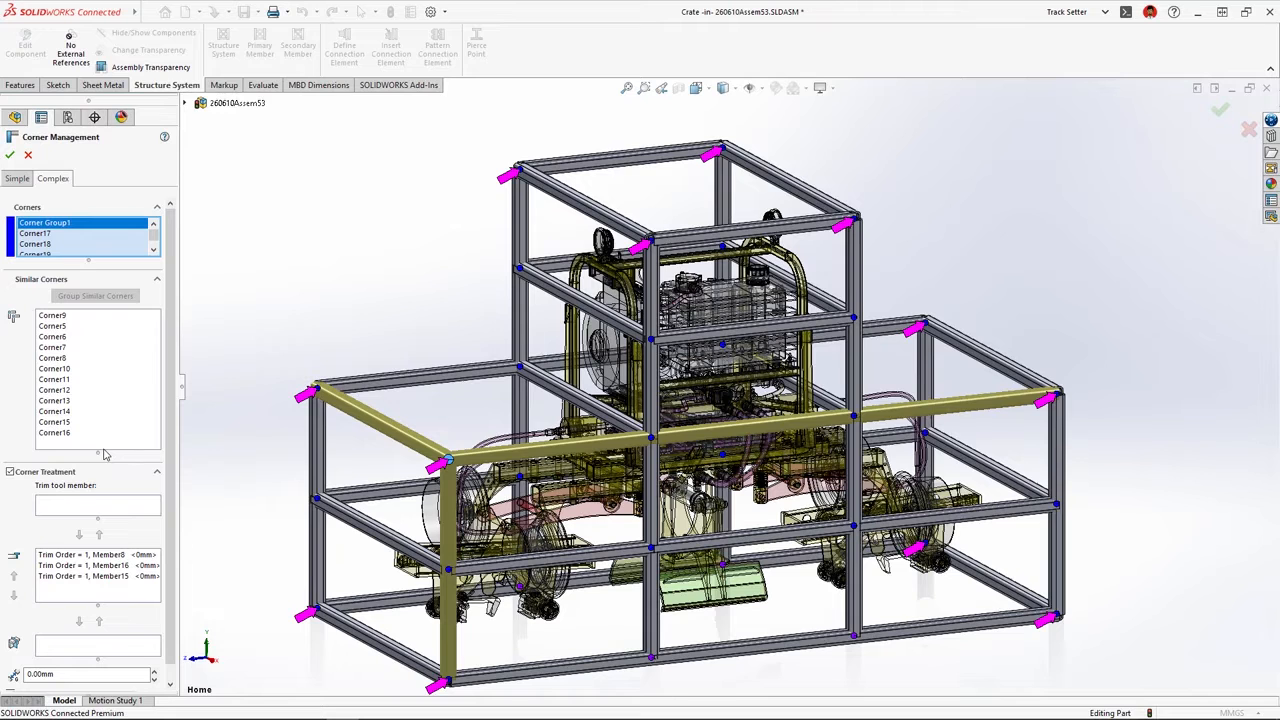
Move the vertical Member16 out of the mitred members into the trimmed members group for Corner Group1, and apply the corner treatment
{"action": "right_click", "coordinate": [63, 316]}
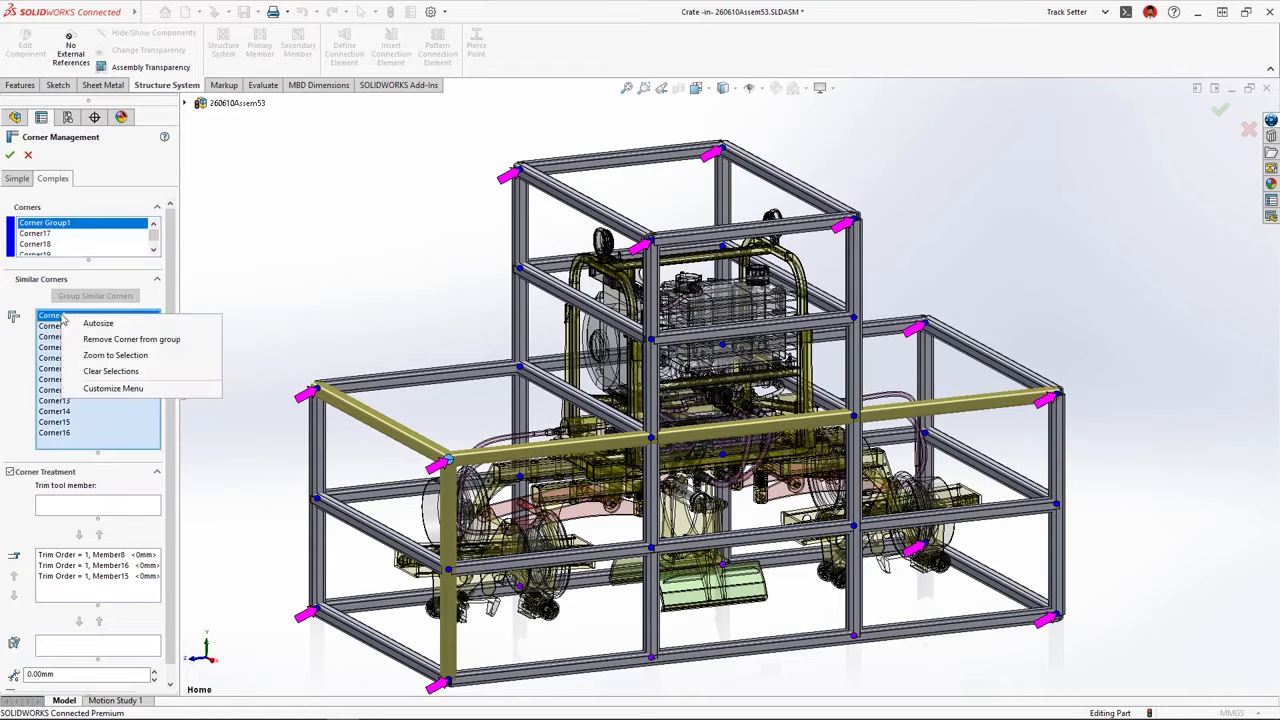
{"action": "left_click", "coordinate": [179, 358]}
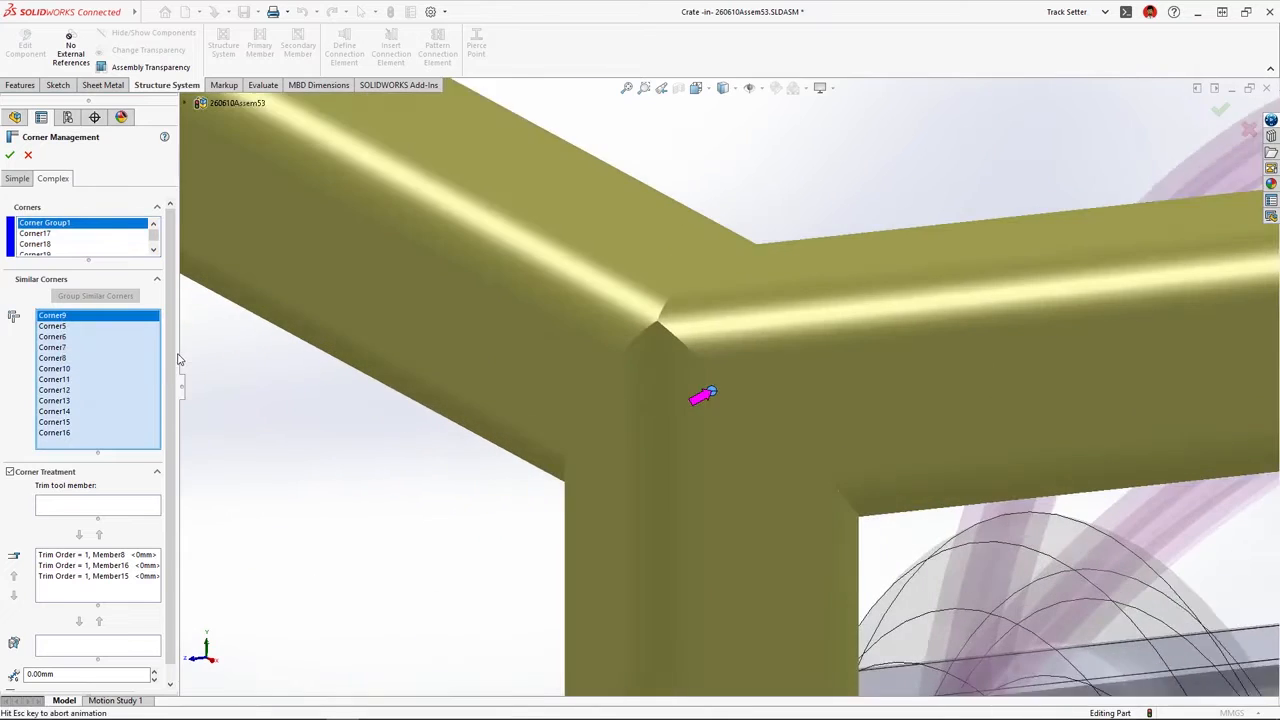
{"action": "left_click", "coordinate": [104, 566]}
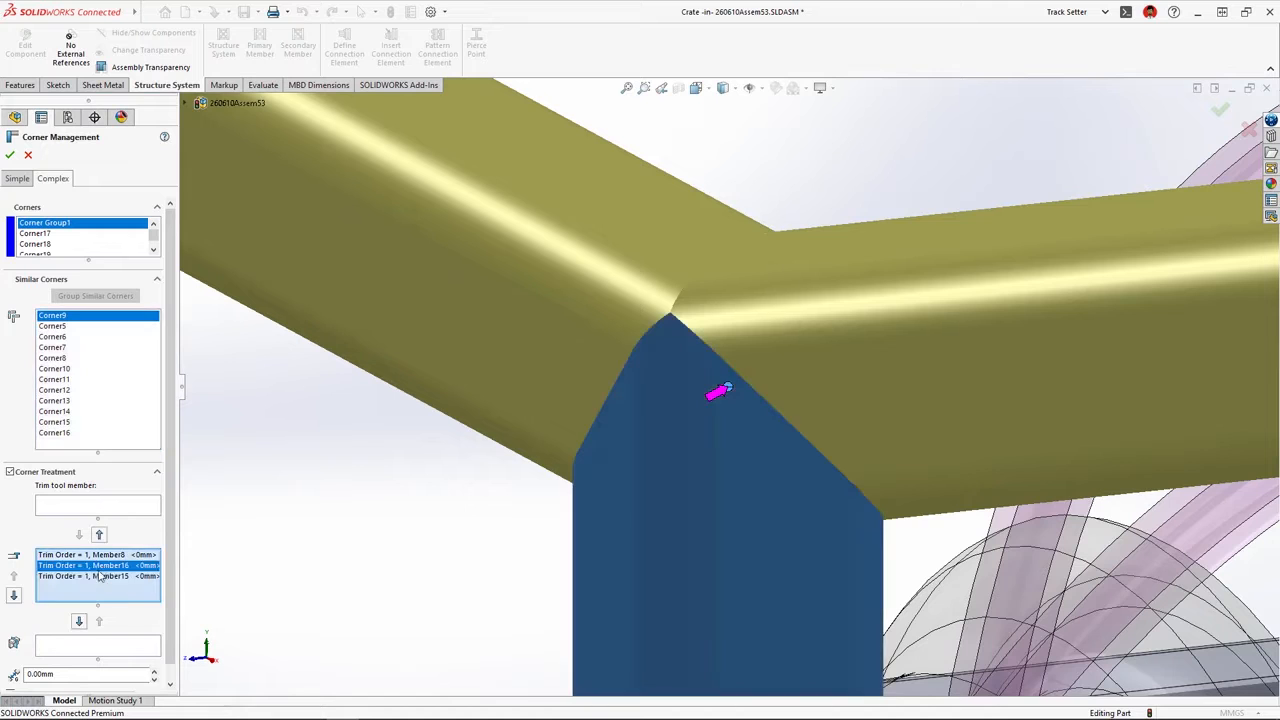
{"action": "left_click", "coordinate": [79, 621]}
{"action": "left_click", "coordinate": [255, 588]}
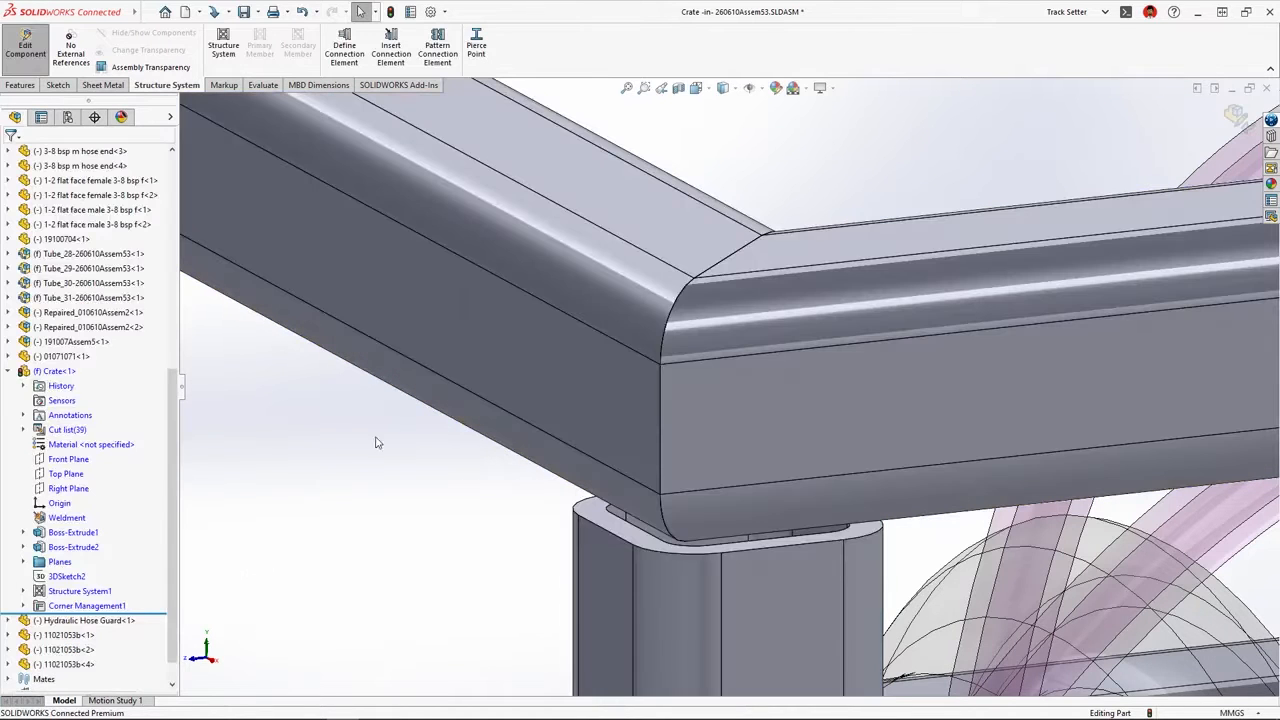
In the Crate part, insert a size 85 Sample gusset plate between the two horizontal tubes meeting at the upper section's rear top corner
{"action": "left_click", "coordinate": [661, 88]}
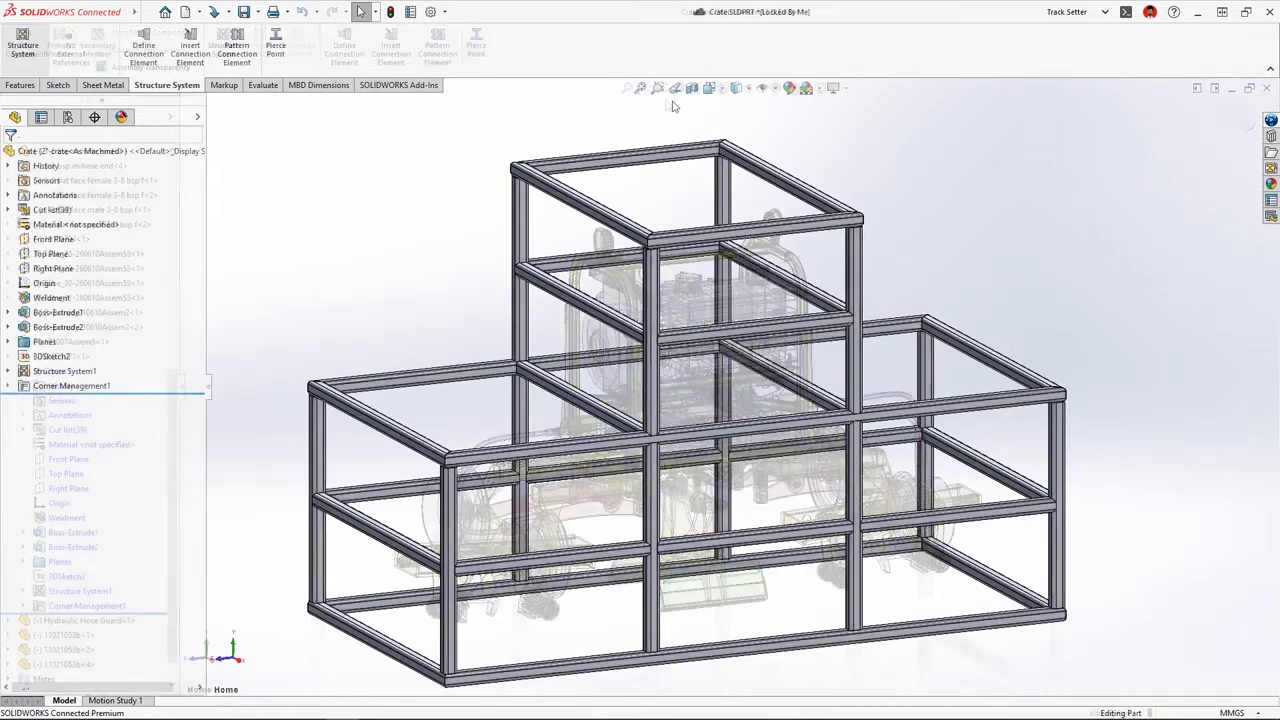
{"action": "left_click", "coordinate": [657, 88]}
{"action": "left_click_drag", "start_coordinate": [829, 122], "coordinate": [629, 171]}
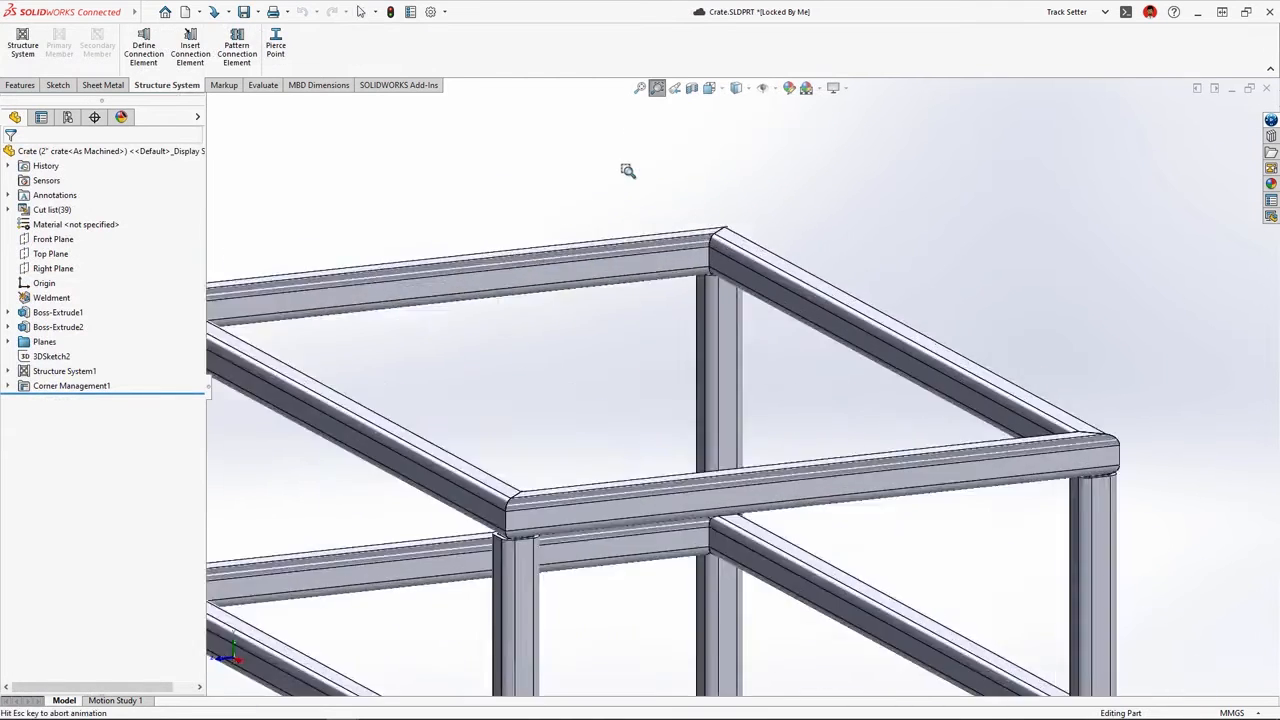
{"action": "key", "text": "Escape"}
{"action": "left_click", "coordinate": [190, 48]}
{"action": "left_click", "coordinate": [95, 262]}
{"action": "left_click", "coordinate": [80, 294]}
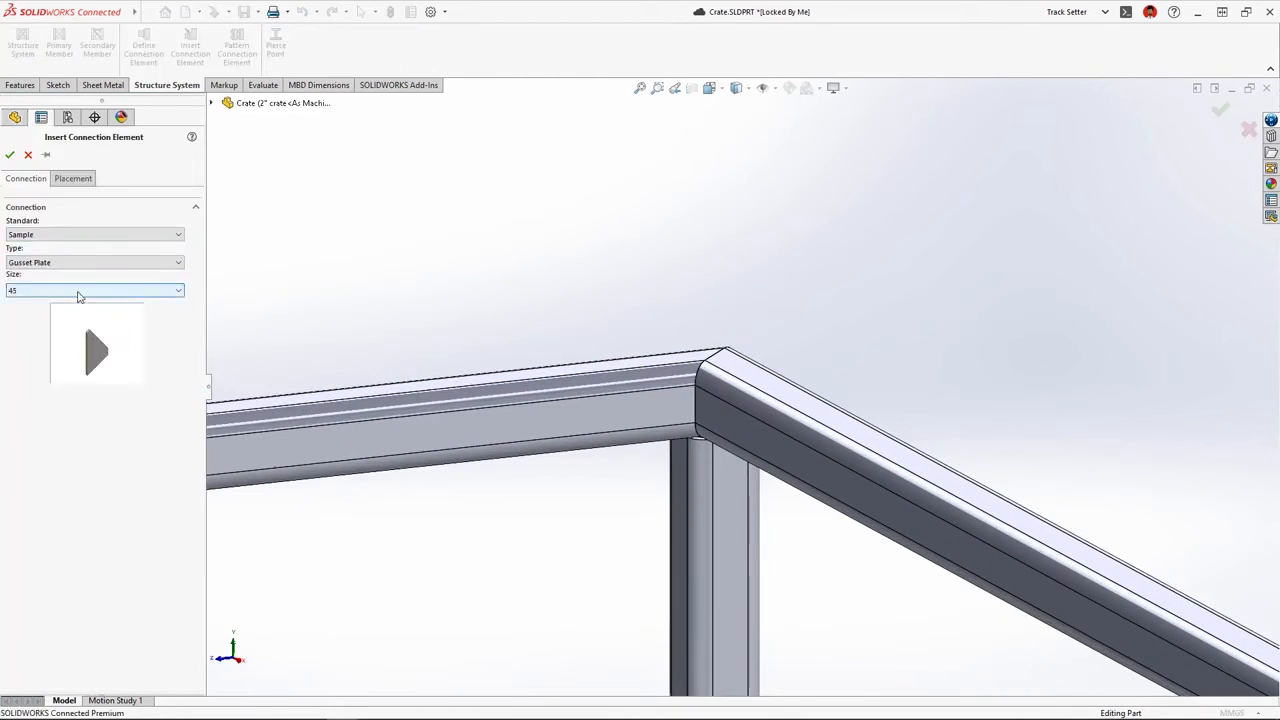
{"action": "left_click", "coordinate": [77, 180]}
{"action": "left_click", "coordinate": [605, 428]}
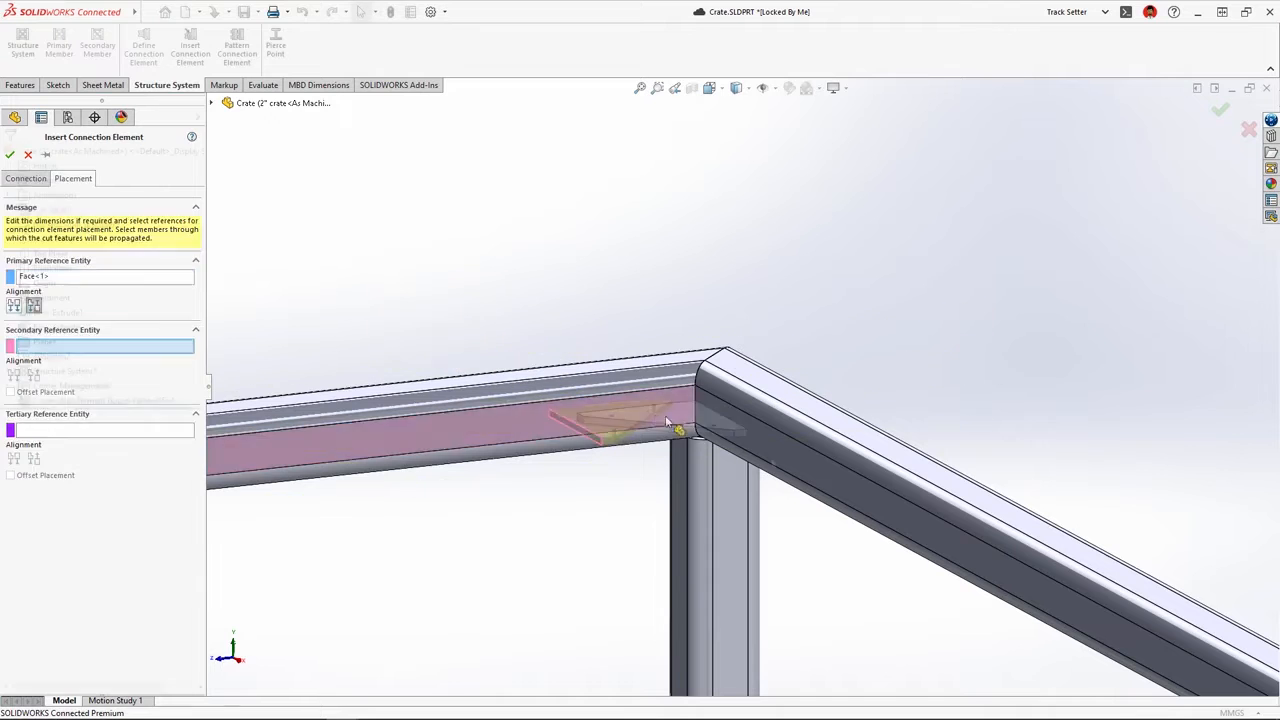
{"action": "left_click", "coordinate": [770, 460]}
{"action": "right_click", "coordinate": [771, 461]}
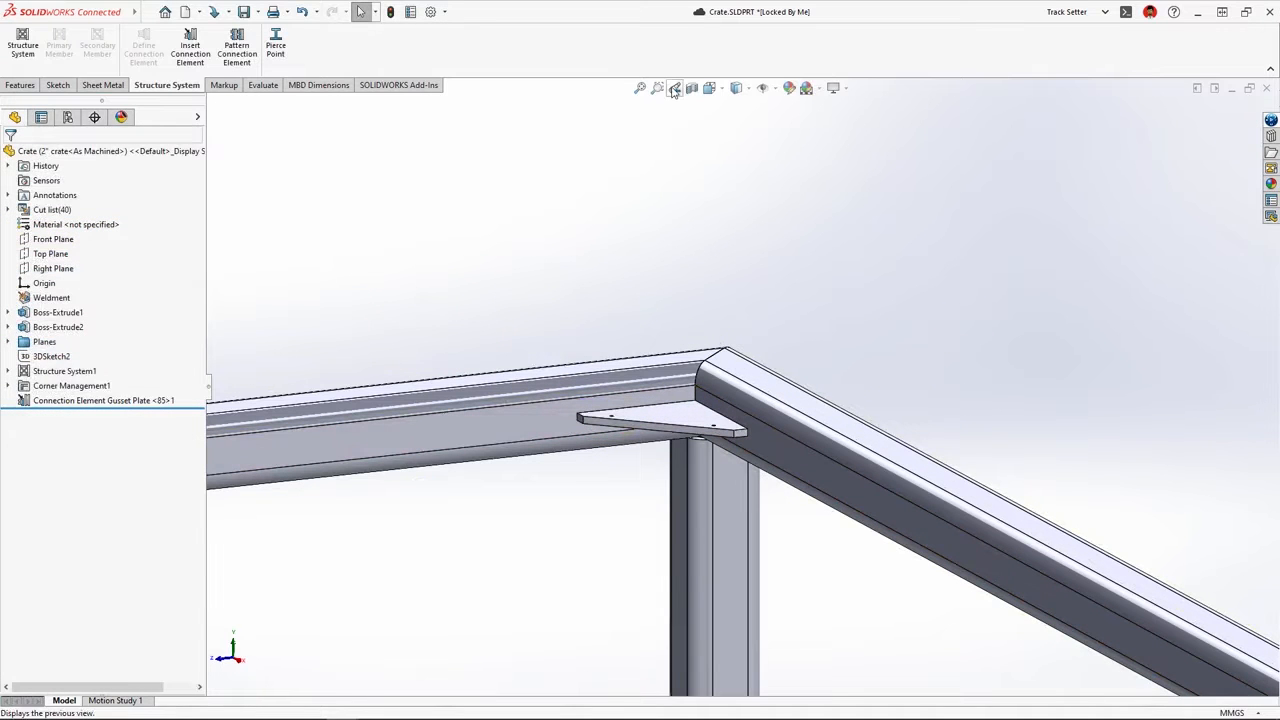
Pattern the gusset plate connection element to all similar corners of the crate frame
{"action": "left_click", "coordinate": [675, 90]}
{"action": "left_click", "coordinate": [237, 48]}
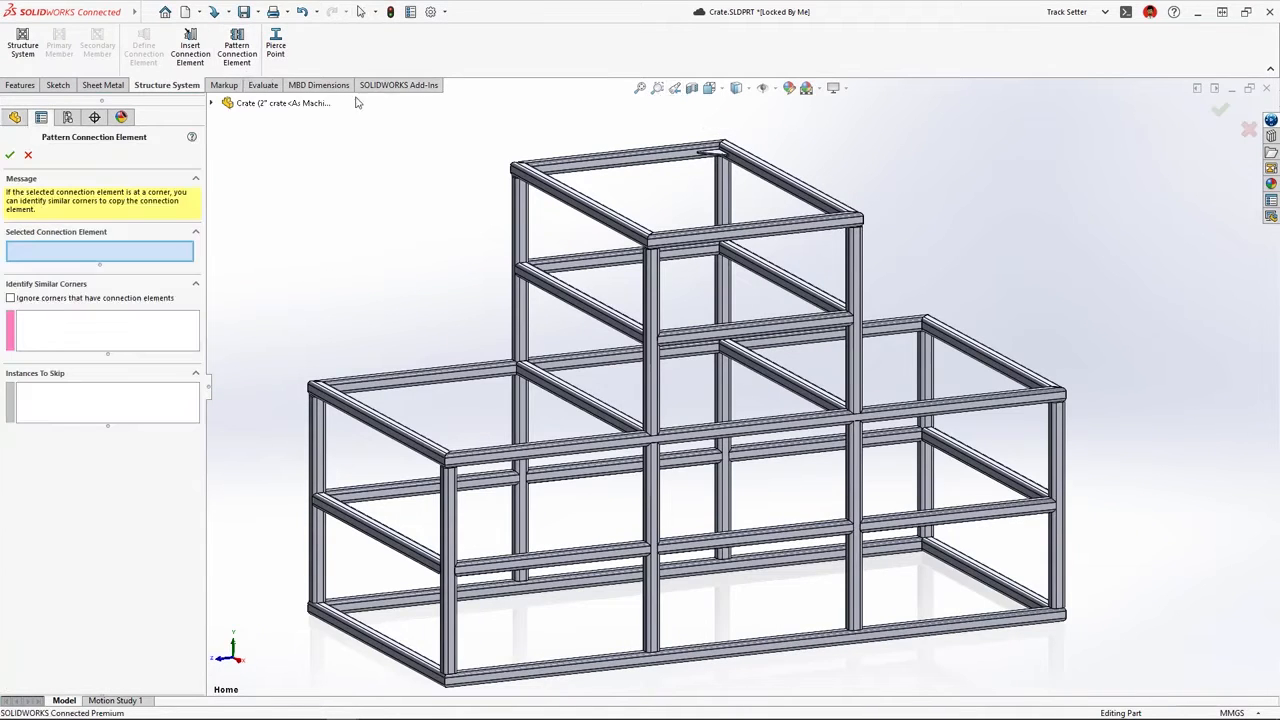
{"action": "left_click", "coordinate": [716, 154]}
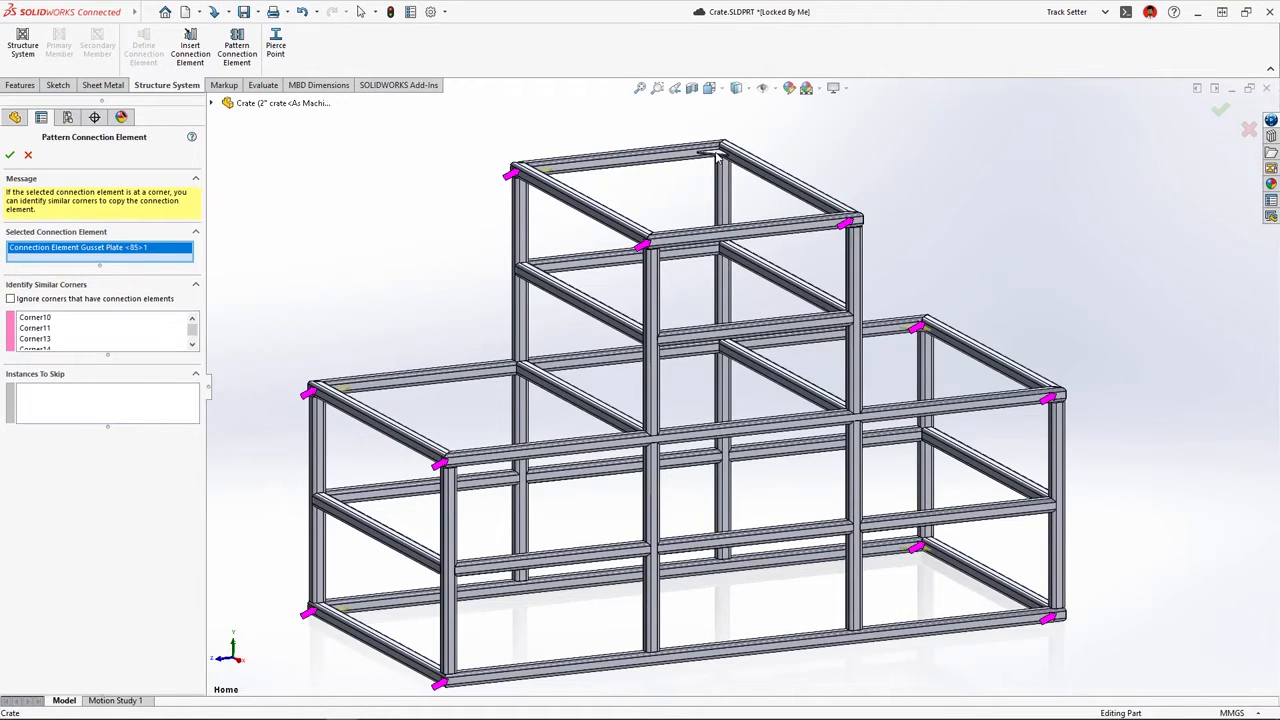
{"action": "key", "text": "Return"}
{"action": "middle_click_drag", "start_coordinate": [720, 175], "coordinate": [716, 240]}
{"action": "left_click", "coordinate": [675, 87]}
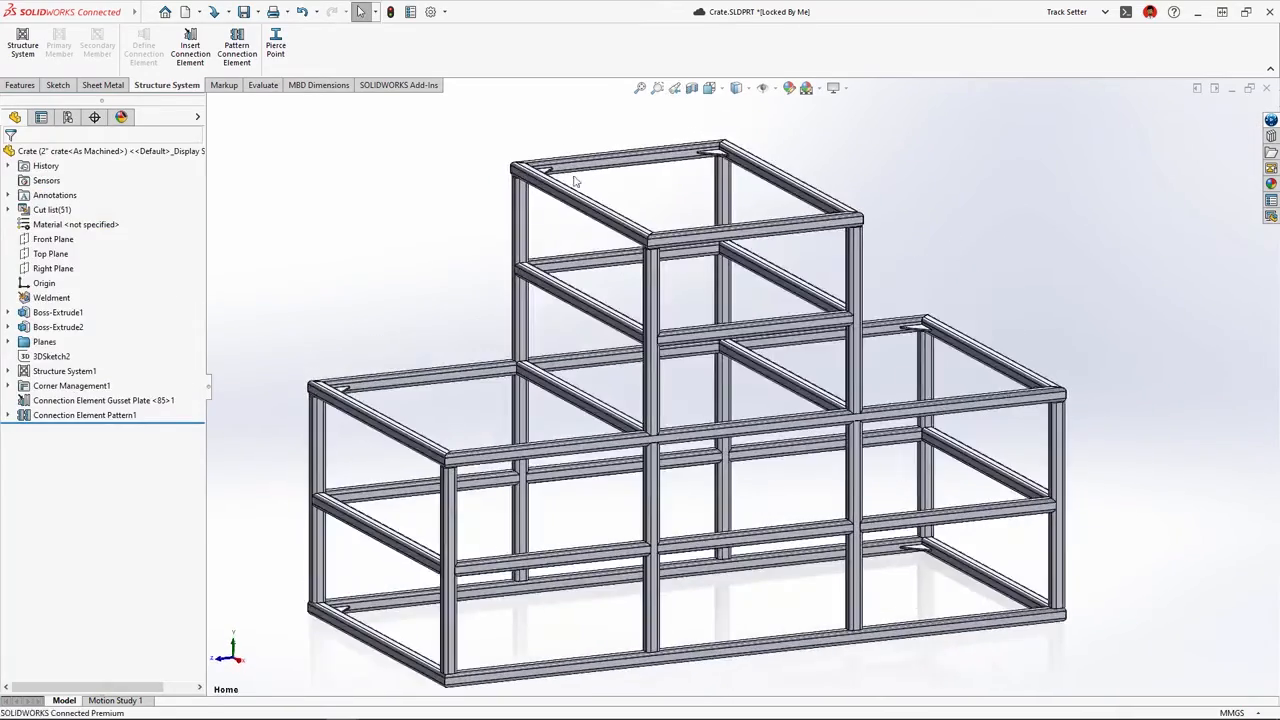
Edit the member group of Structure System1 and set the profile size of all its members to 3 x 3 x 0.25 square tube
{"action": "left_click", "coordinate": [8, 371]}
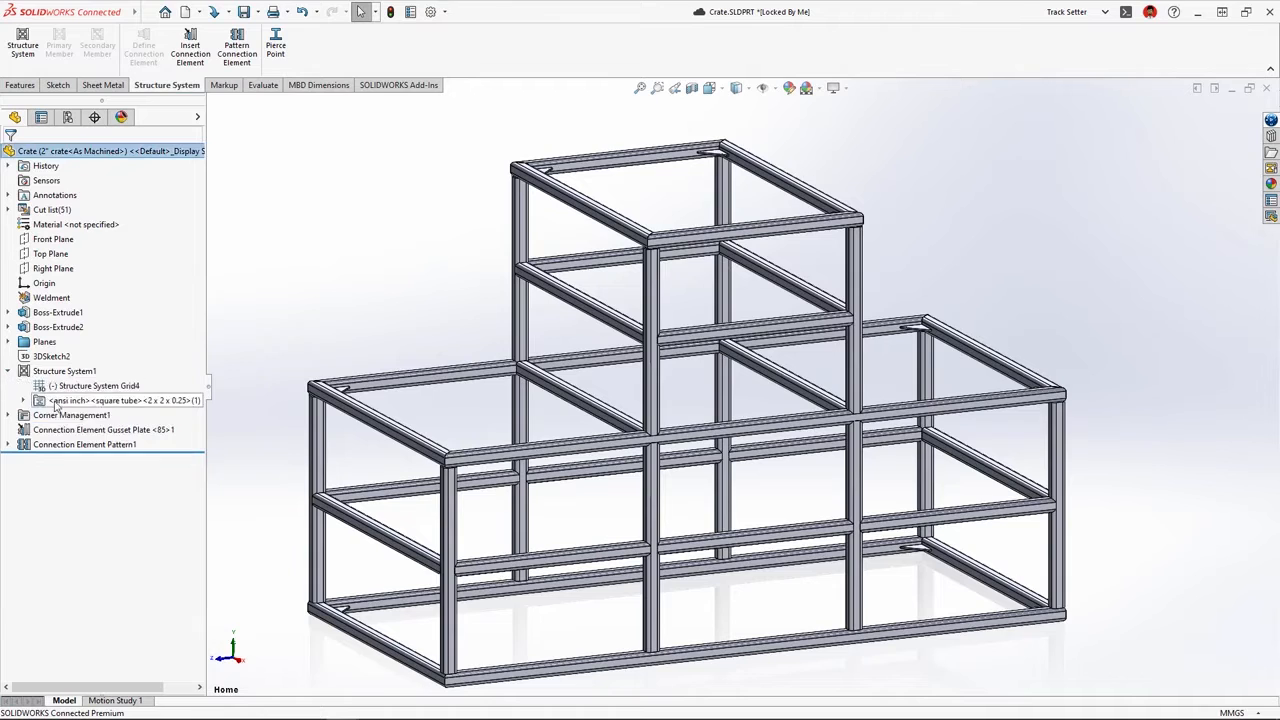
{"action": "right_click", "coordinate": [70, 400]}
{"action": "left_click", "coordinate": [77, 384]}
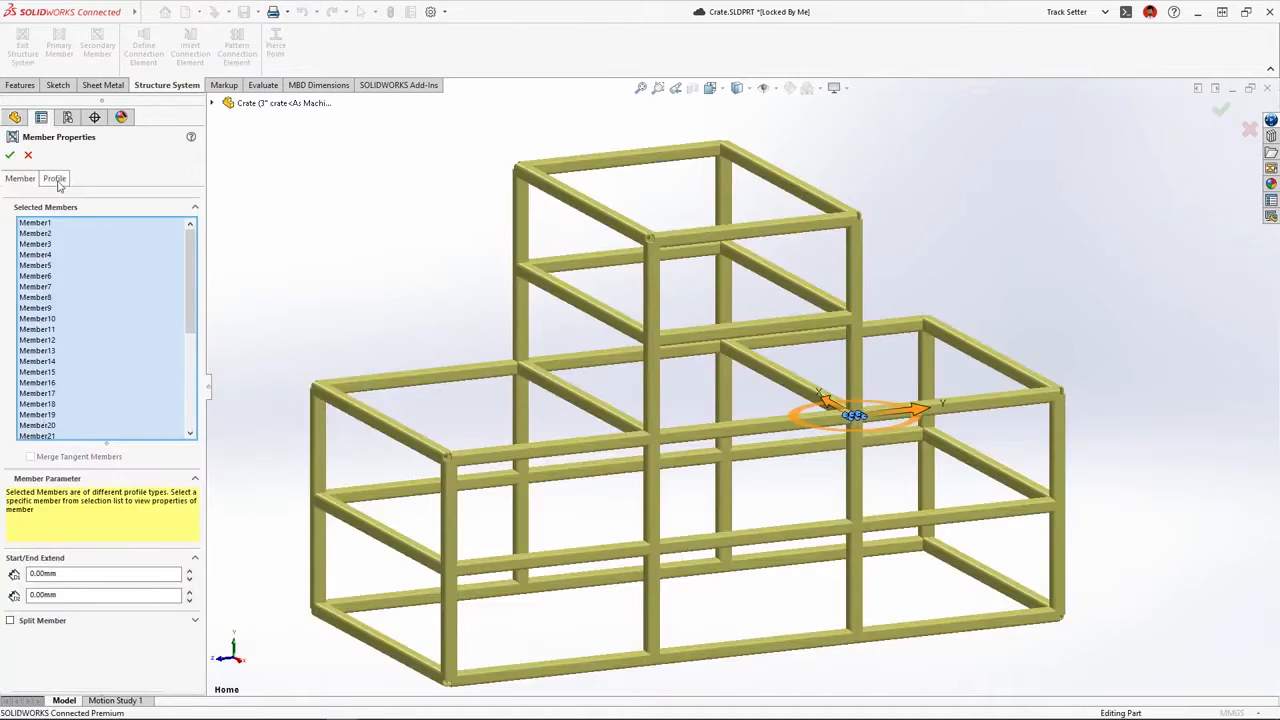
{"action": "left_click", "coordinate": [54, 178]}
{"action": "left_click", "coordinate": [80, 301]}
{"action": "left_click", "coordinate": [85, 325]}
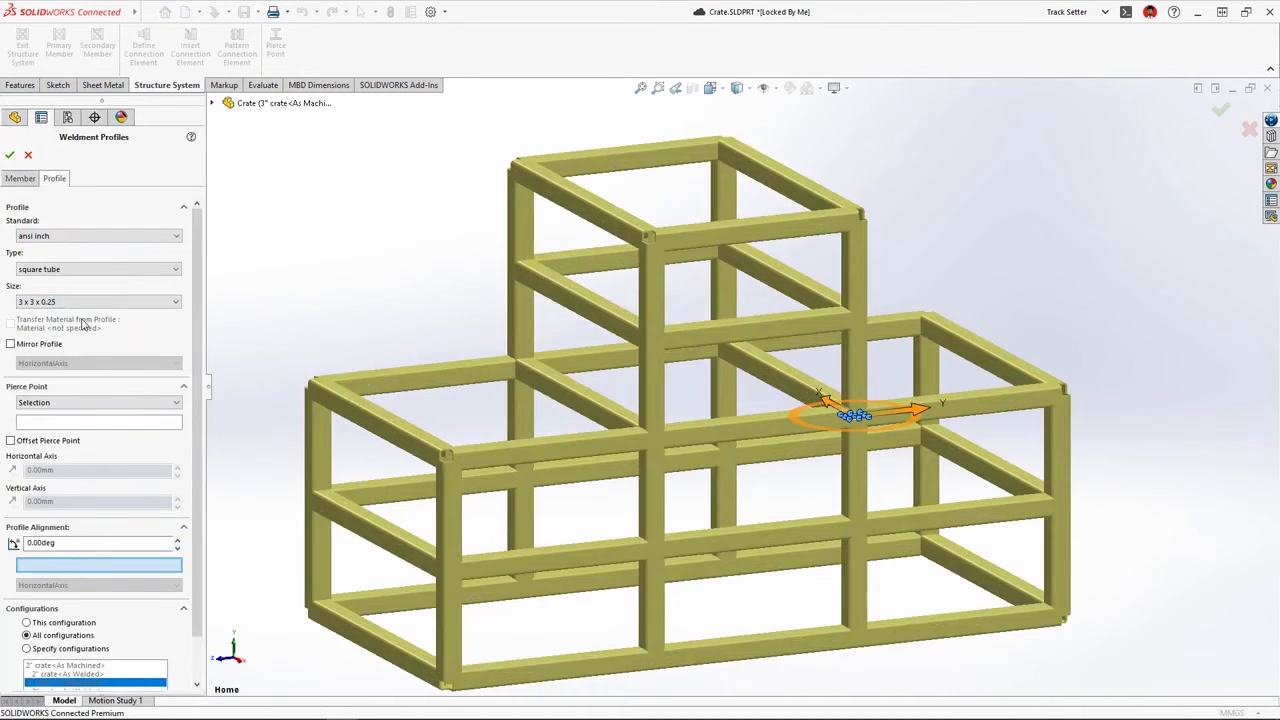
Limit the profile change to specified configurations with 3" crate<As Machined> selected, accept the member properties, and finish the structure system
{"action": "scroll", "coordinate": [112, 500], "scroll_direction": "down", "scroll_amount": 2}
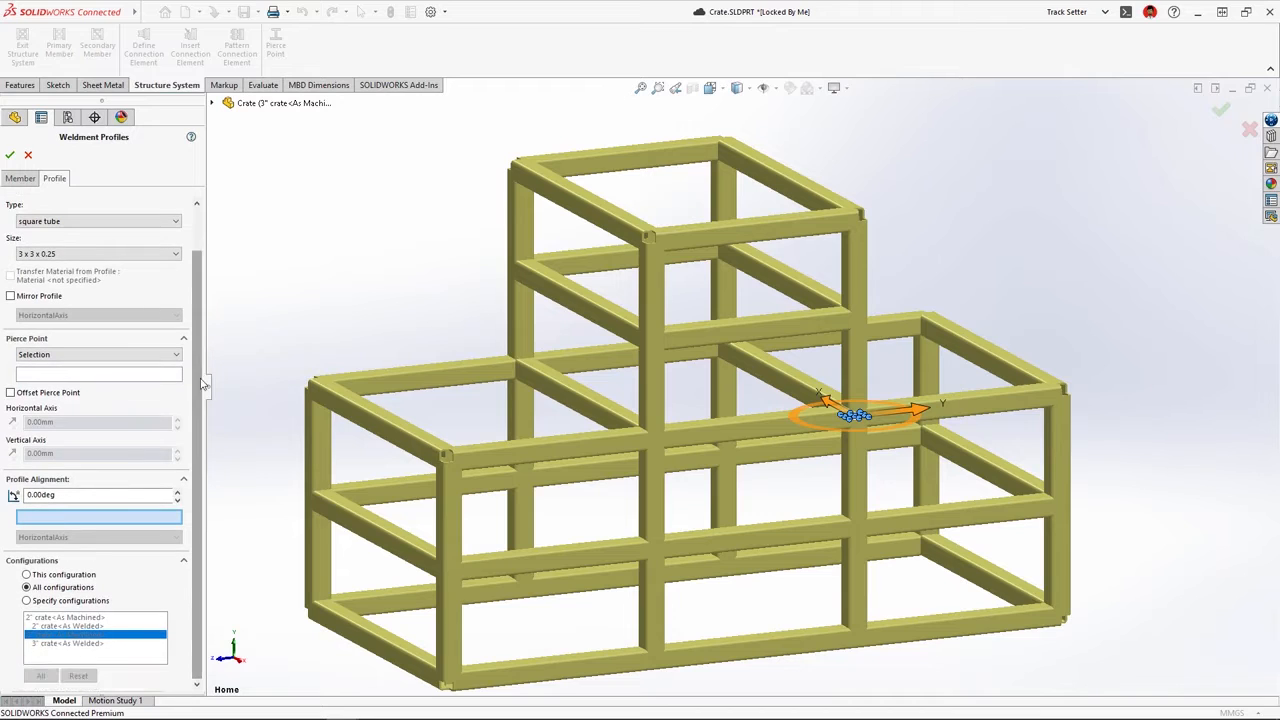
{"action": "left_click", "coordinate": [26, 600]}
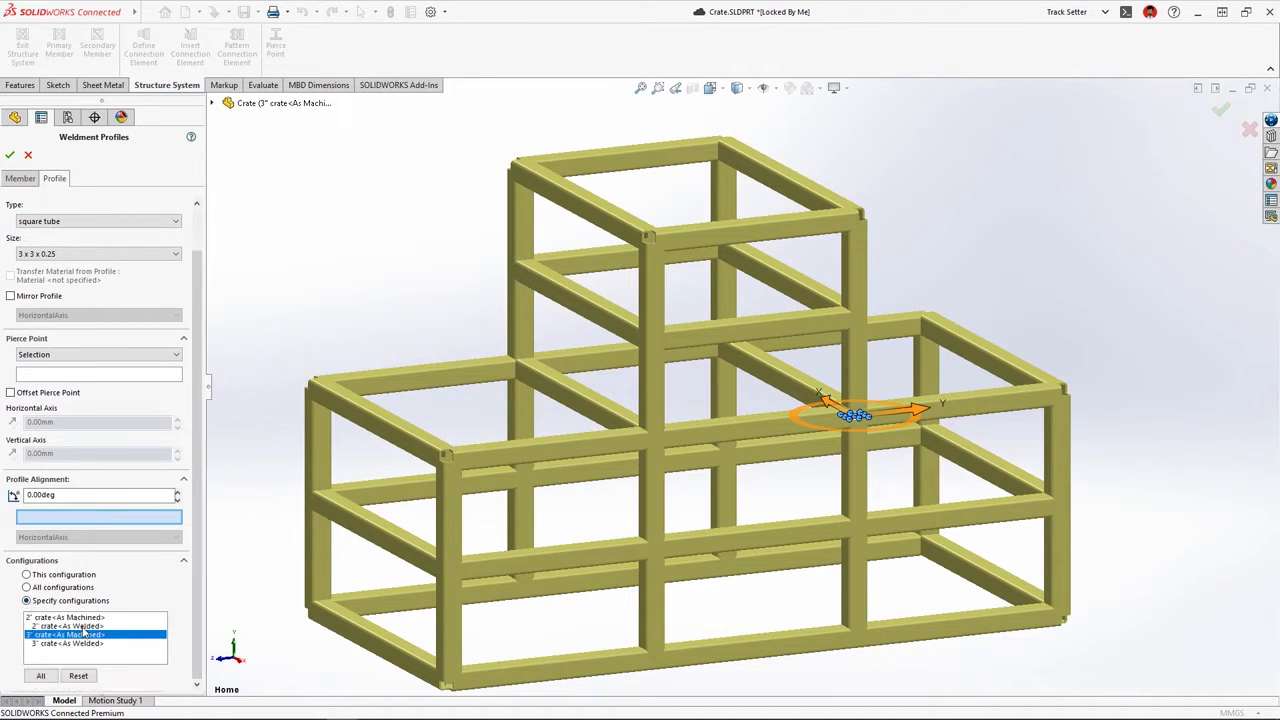
{"action": "key", "text": "d"}
{"action": "left_click", "coordinate": [263, 574]}
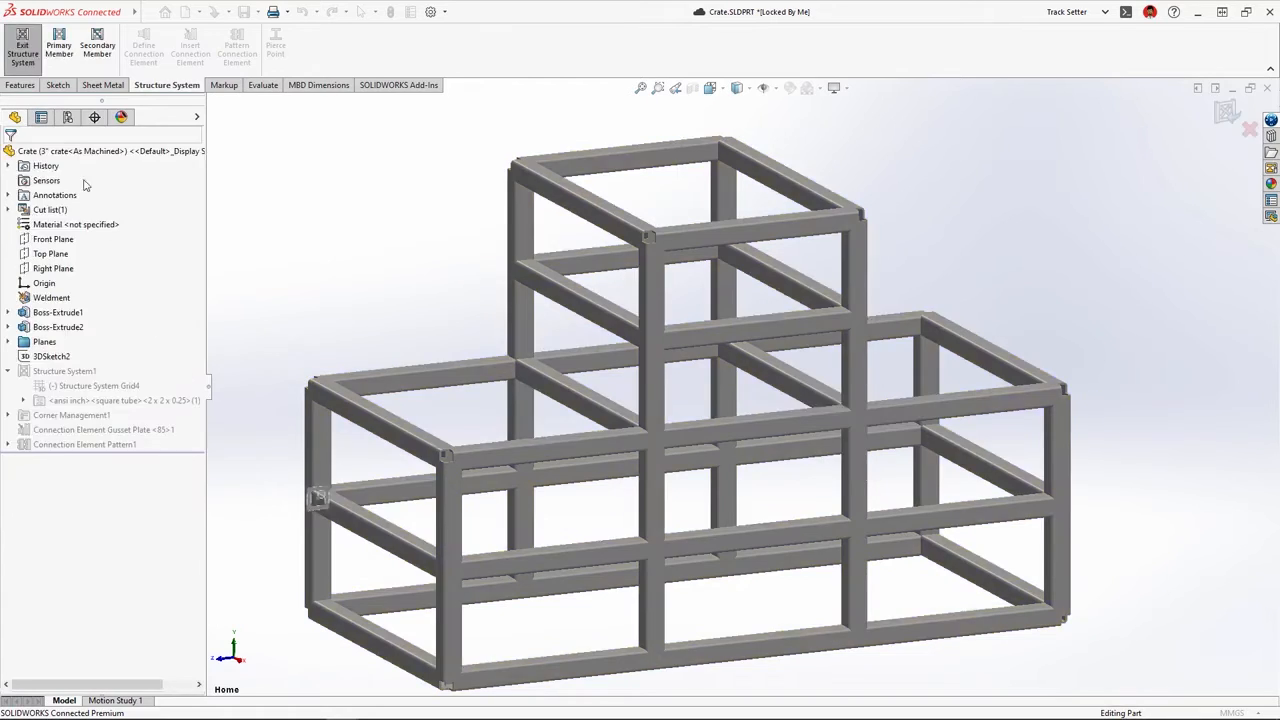
{"action": "left_click", "coordinate": [31, 64]}
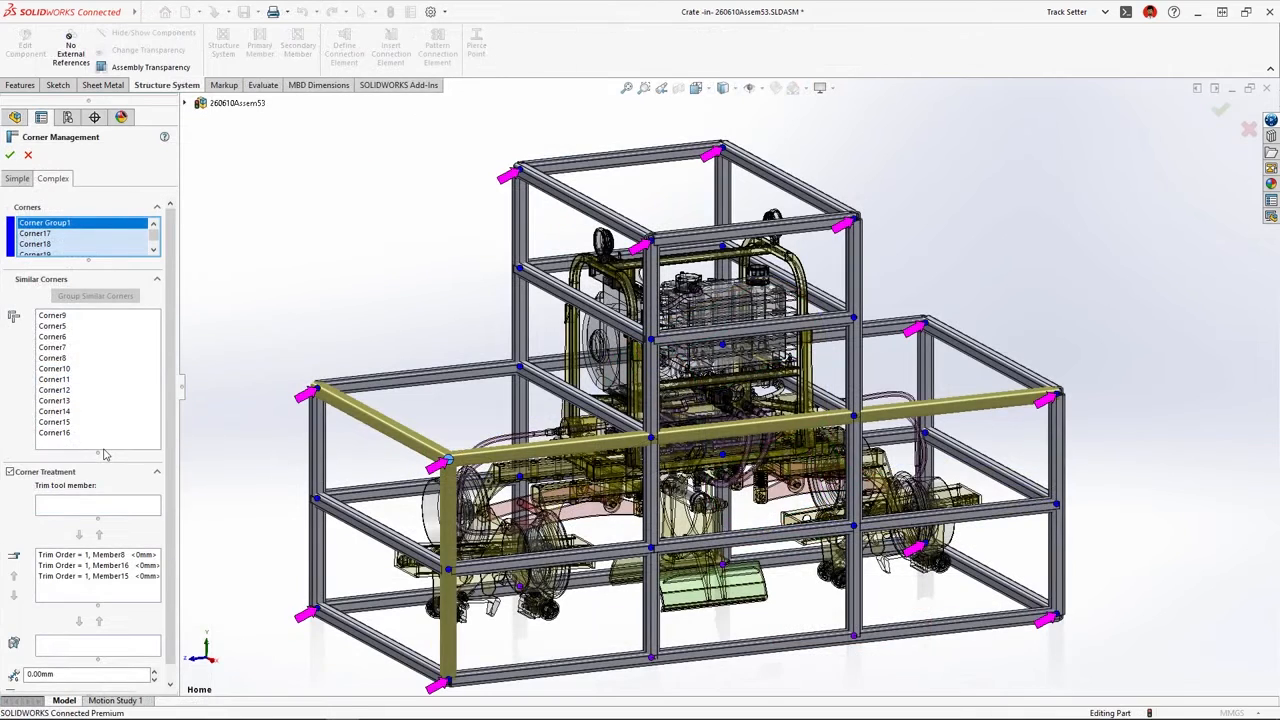
{"action": "right_click", "coordinate": [62, 315]}
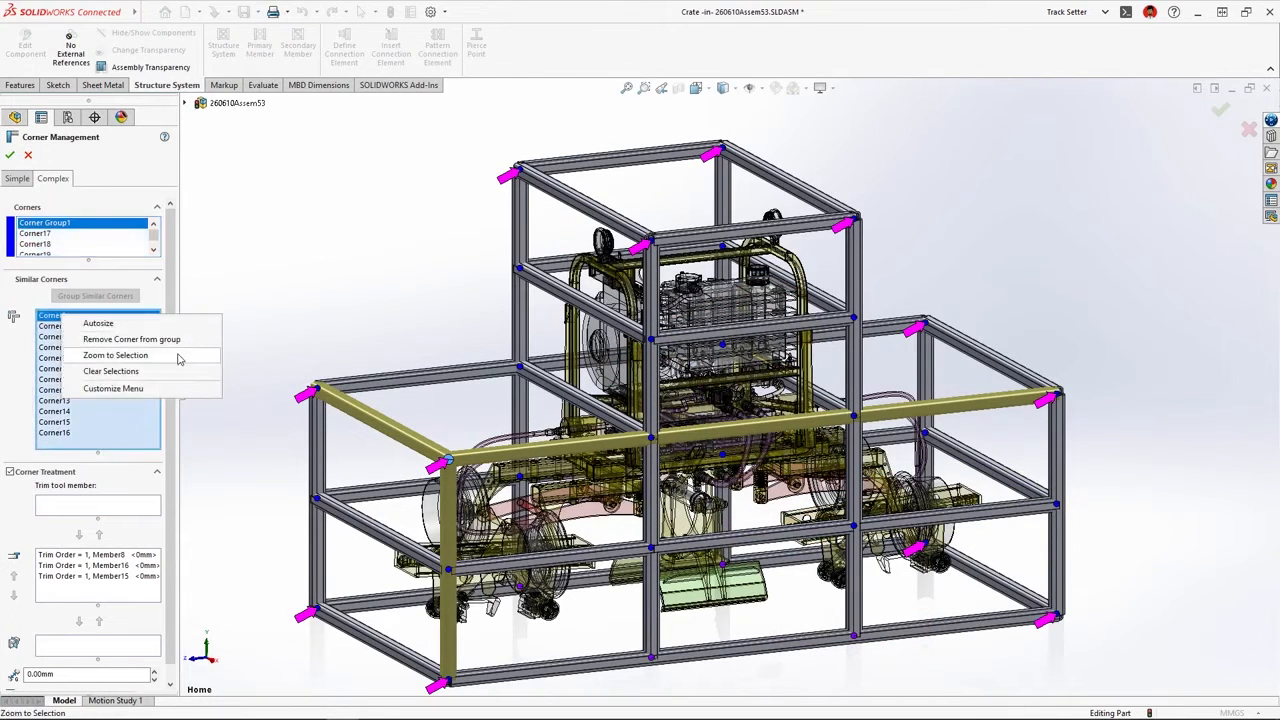
{"action": "left_click", "coordinate": [115, 355]}
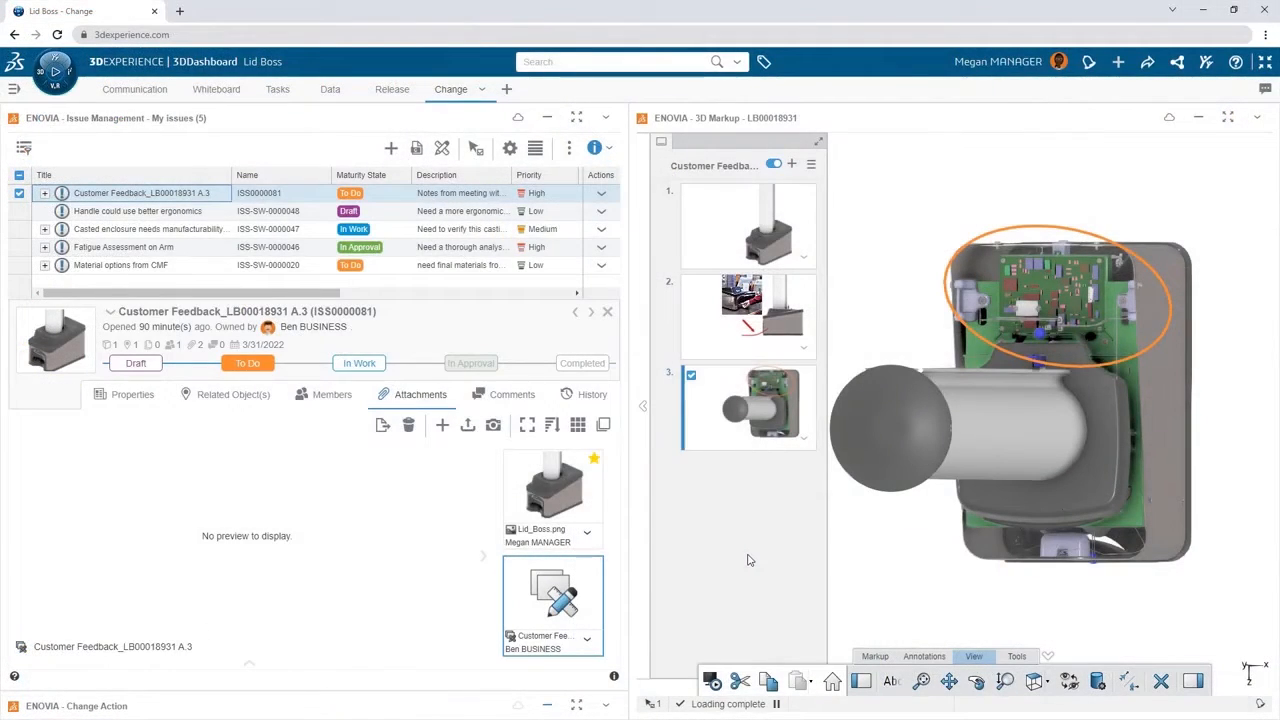
Switch to the 3DEXPERIENCE dashboard and view the second markup slide and the related objects of issue Customer Feedback_LB00018931 A.3
{"action": "left_click", "coordinate": [715, 335]}
{"action": "left_click", "coordinate": [268, 400]}
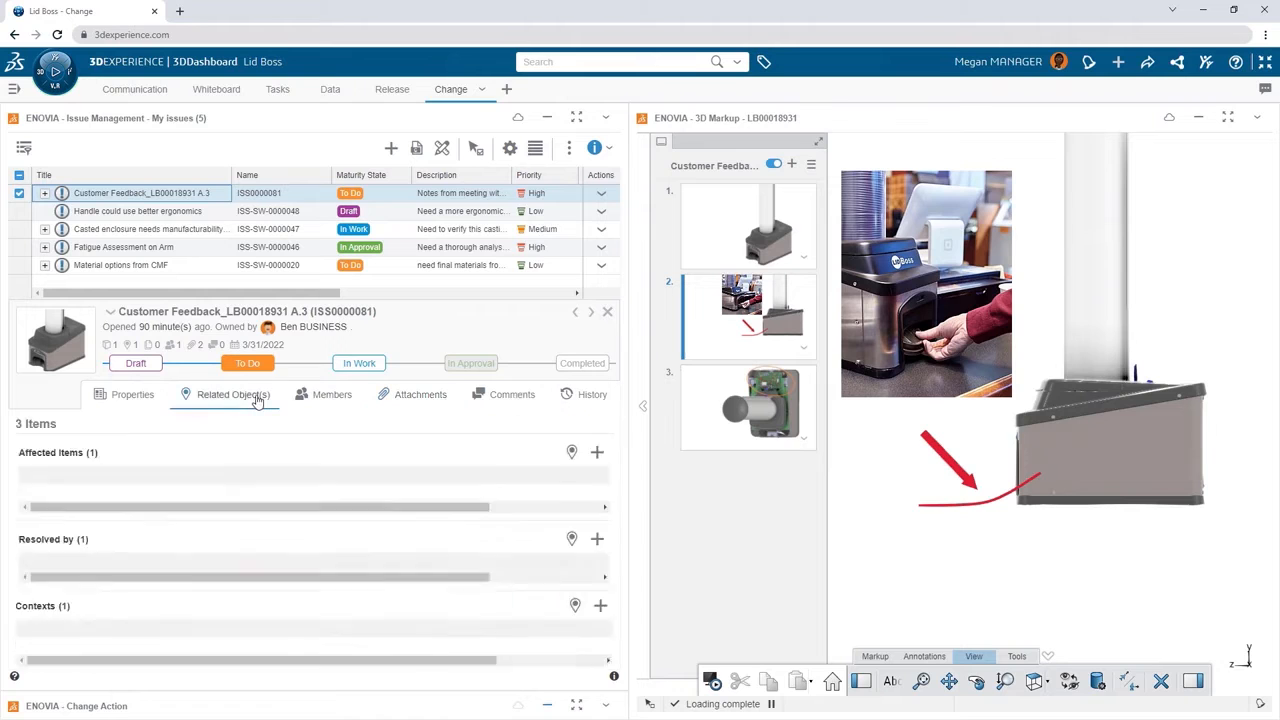
Post a comment on the issue mentioning its owner, saying "No problem - I'll issue a change action" and that a colleague will work on it
{"action": "left_click", "coordinate": [482, 397]}
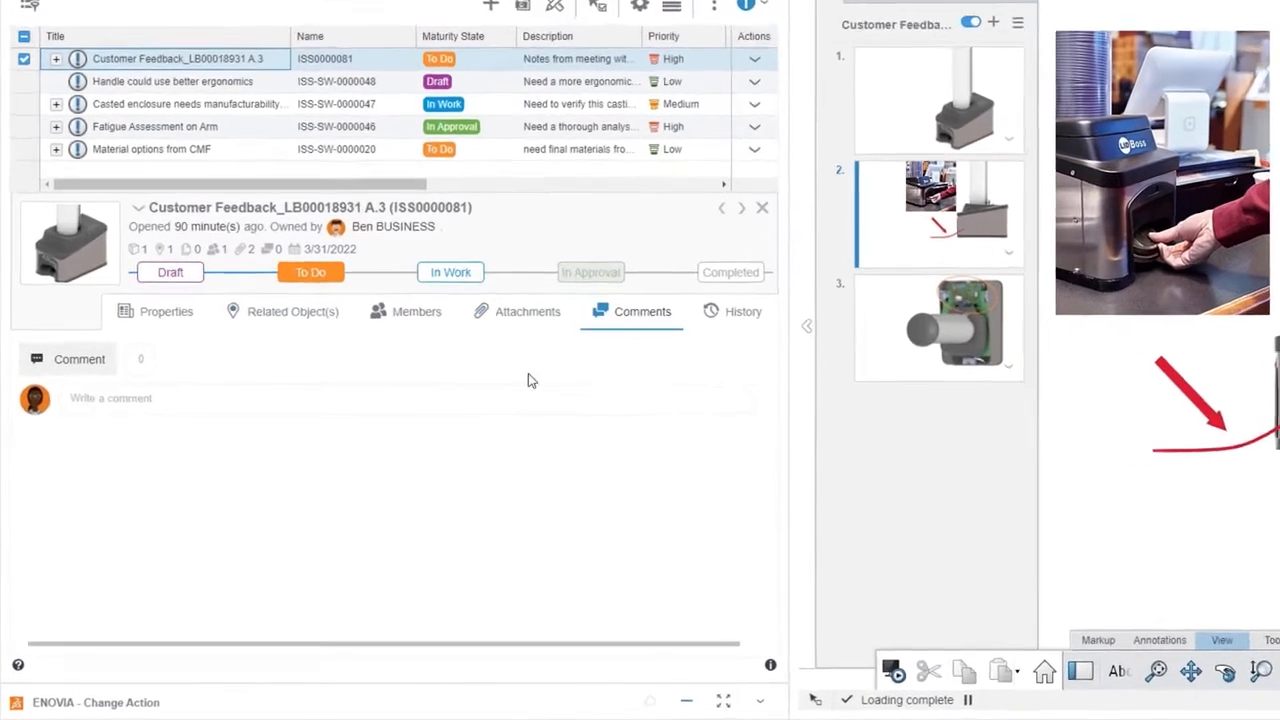
{"action": "left_click", "coordinate": [397, 462]}
{"action": "type", "text": "@ben"}
{"action": "left_click", "coordinate": [241, 493]}
{"action": "type", "text": "No problem - I'll issue a change action and get Eric working on it"}
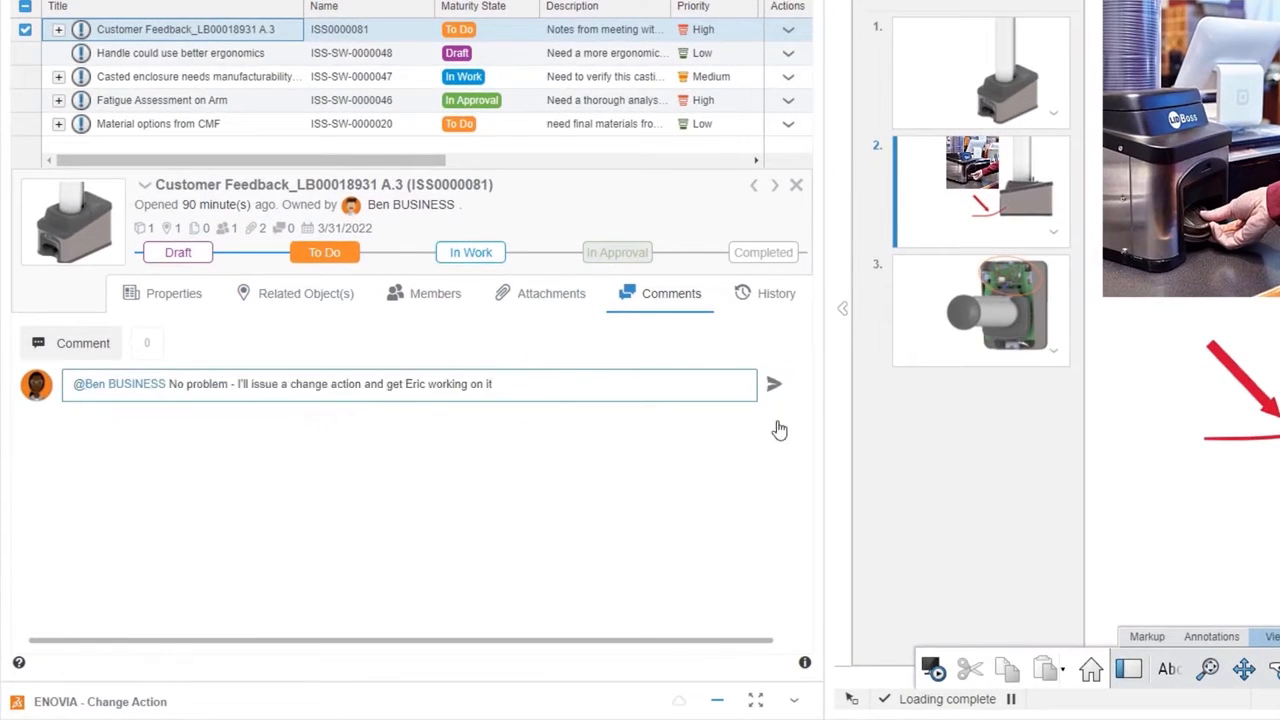
{"action": "left_click", "coordinate": [774, 384]}
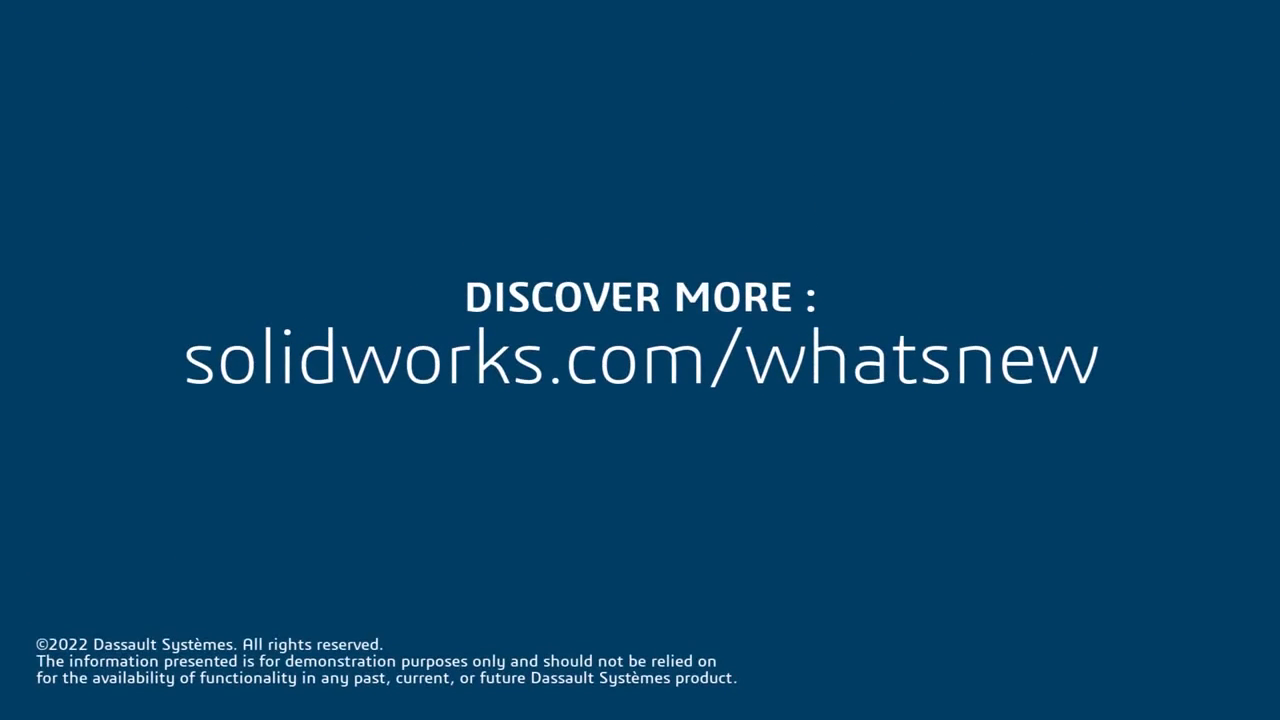